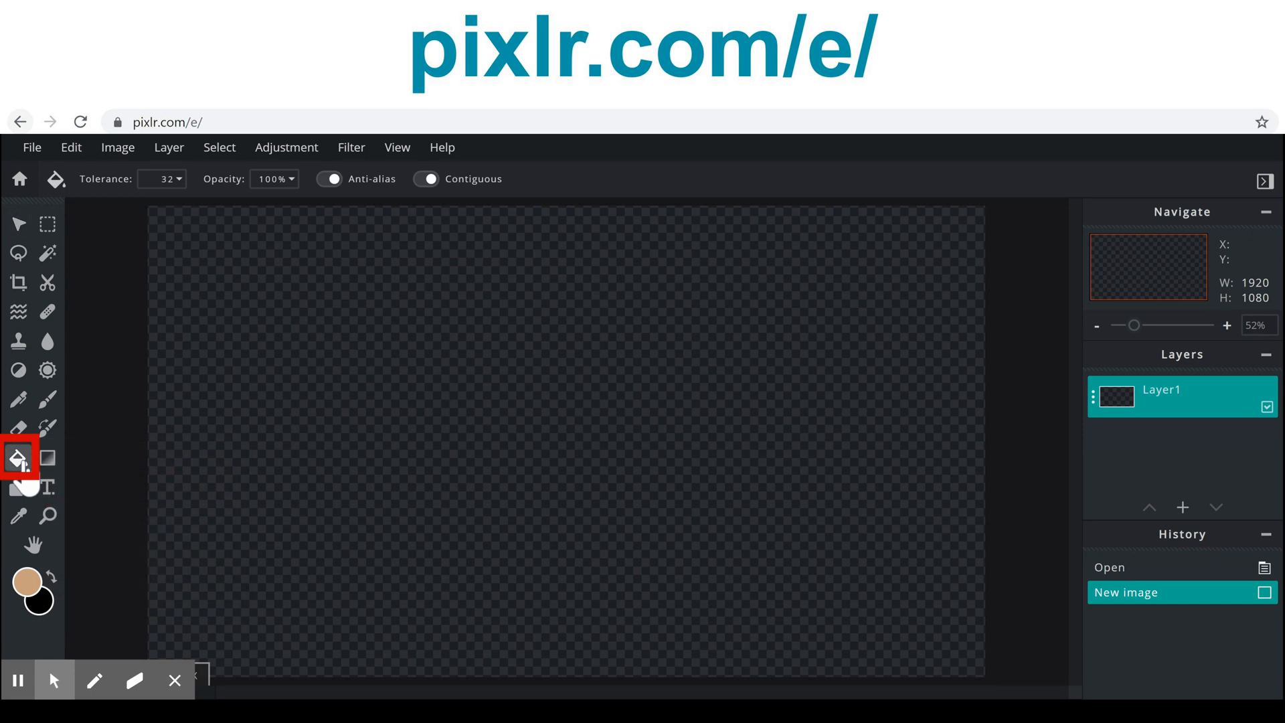
Fill the whole empty canvas layer with sky blue (#3CB7E3)
{"action": "left_click", "coordinate": [27, 582]}
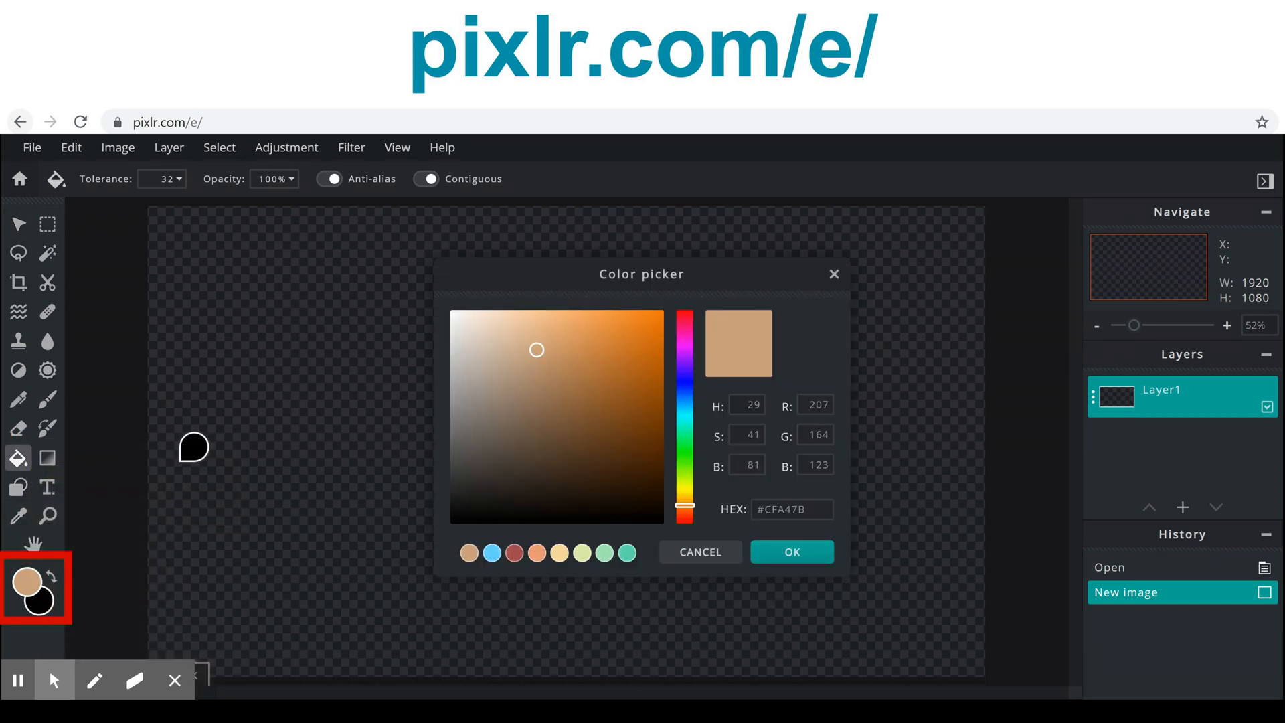
{"action": "left_click_drag", "start_coordinate": [691, 404], "coordinate": [688, 421]}
{"action": "left_click", "coordinate": [600, 329]}
{"action": "left_click_drag", "start_coordinate": [600, 328], "coordinate": [612, 345]}
{"action": "mouse_move", "coordinate": [683, 430]}
{"action": "left_mouse_down"}
{"action": "mouse_move", "coordinate": [695, 352]}
{"action": "mouse_move", "coordinate": [689, 415]}
{"action": "left_mouse_up"}
{"action": "left_click_drag", "start_coordinate": [614, 349], "coordinate": [606, 332]}
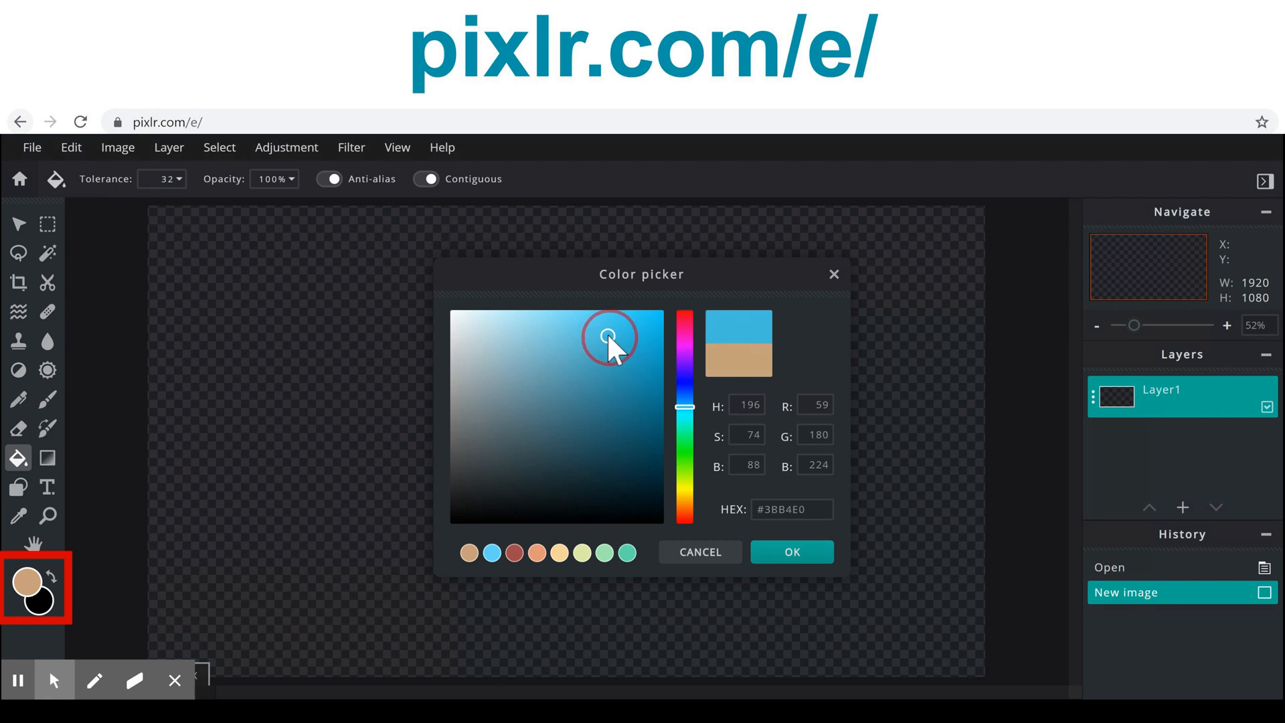
{"action": "left_click", "coordinate": [790, 552]}
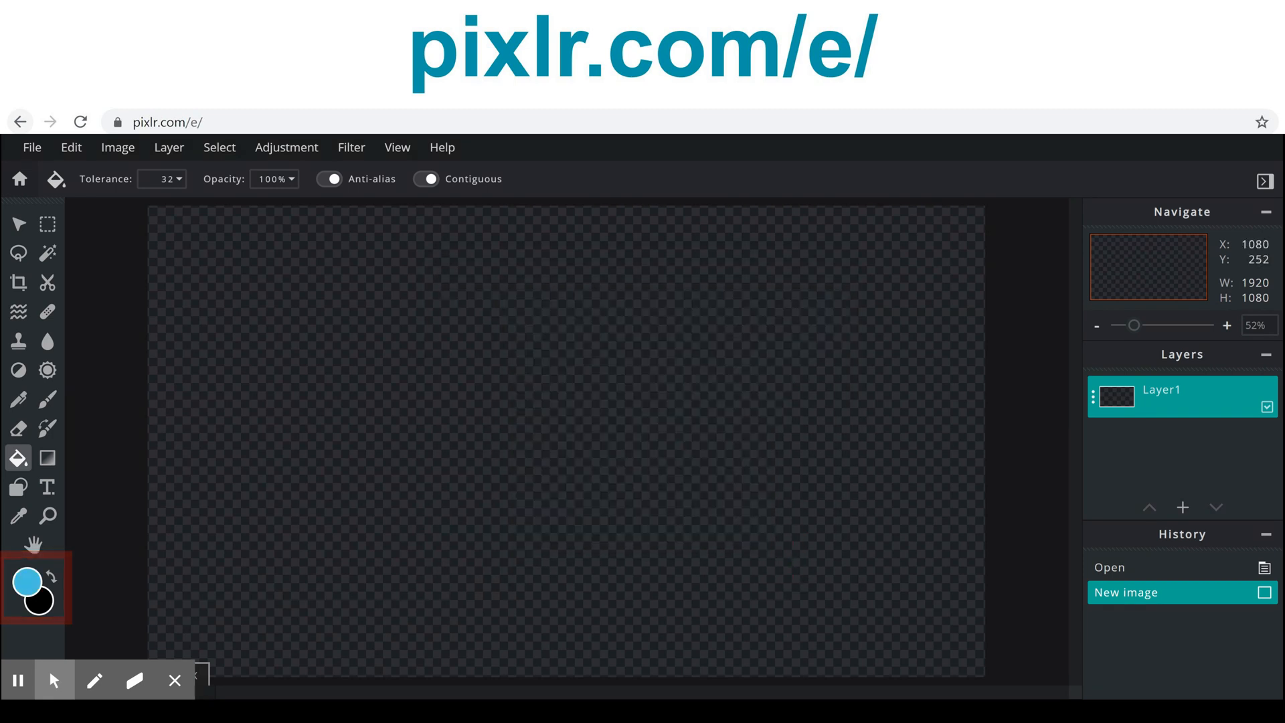
{"action": "left_click", "coordinate": [613, 322]}
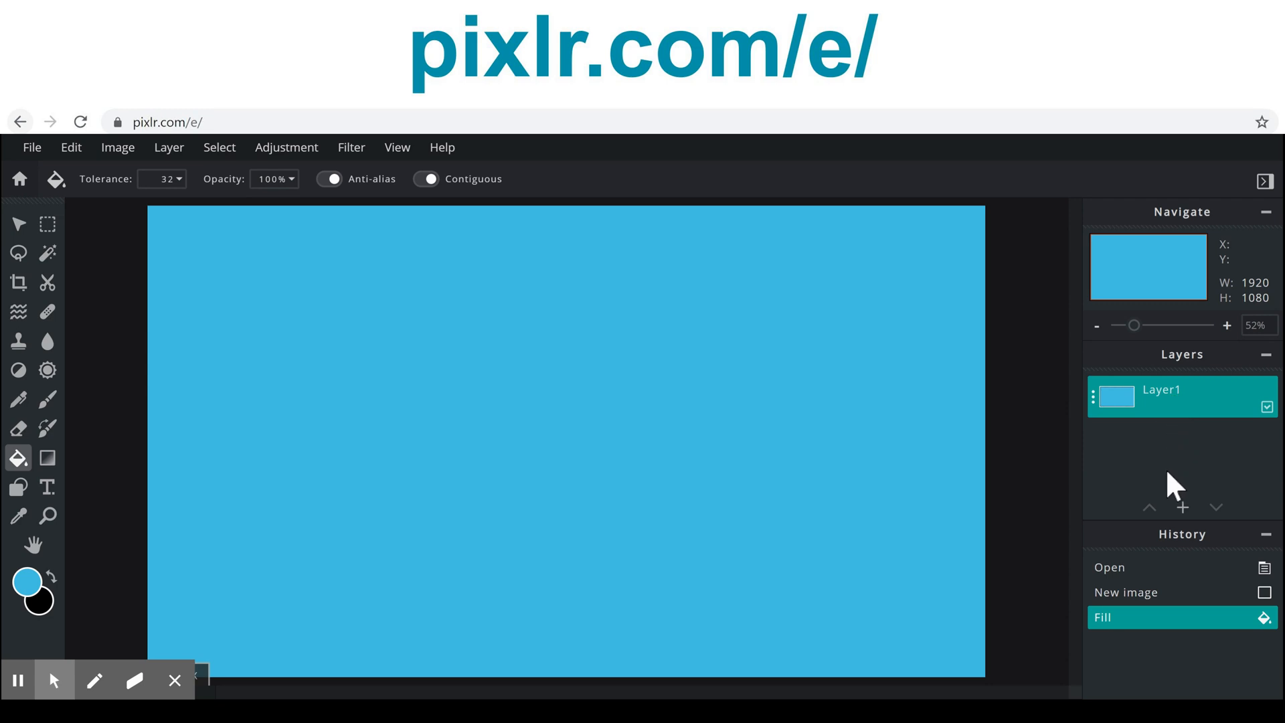
Add an empty layer above the blue background and choose the 30 px hard round tip for the Draw tool
{"action": "left_click", "coordinate": [1183, 509]}
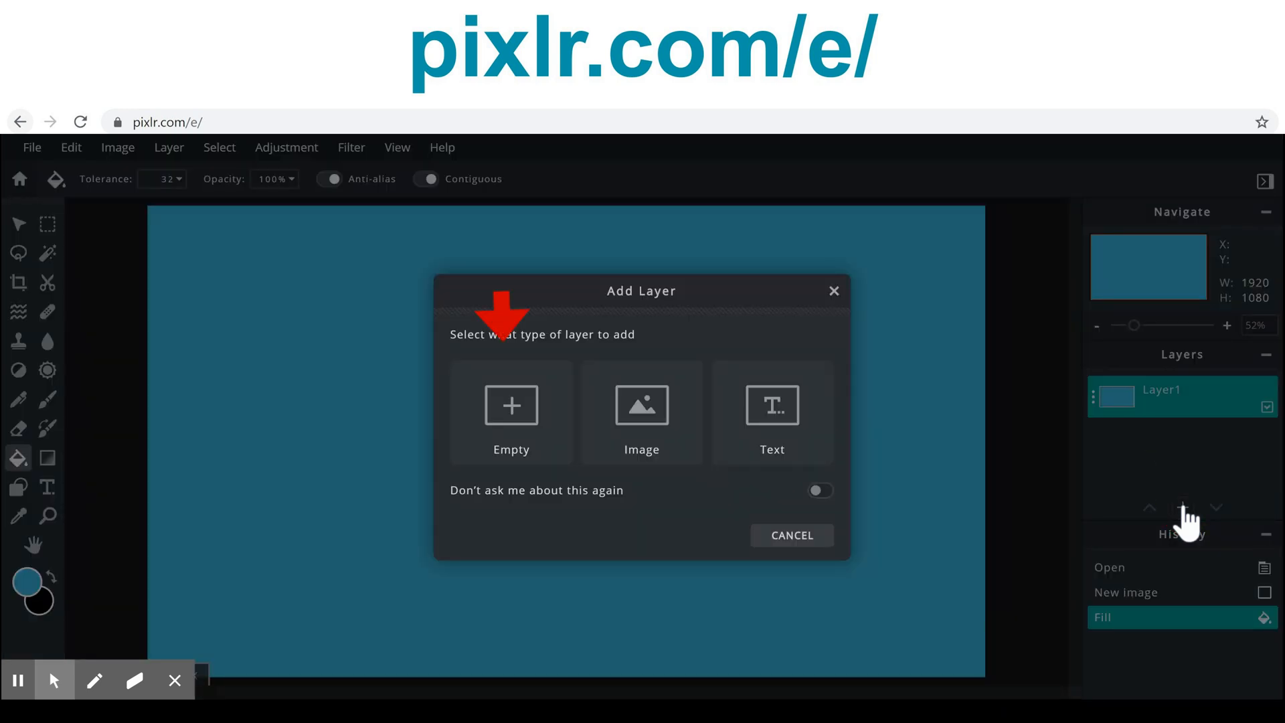
{"action": "left_click", "coordinate": [517, 442]}
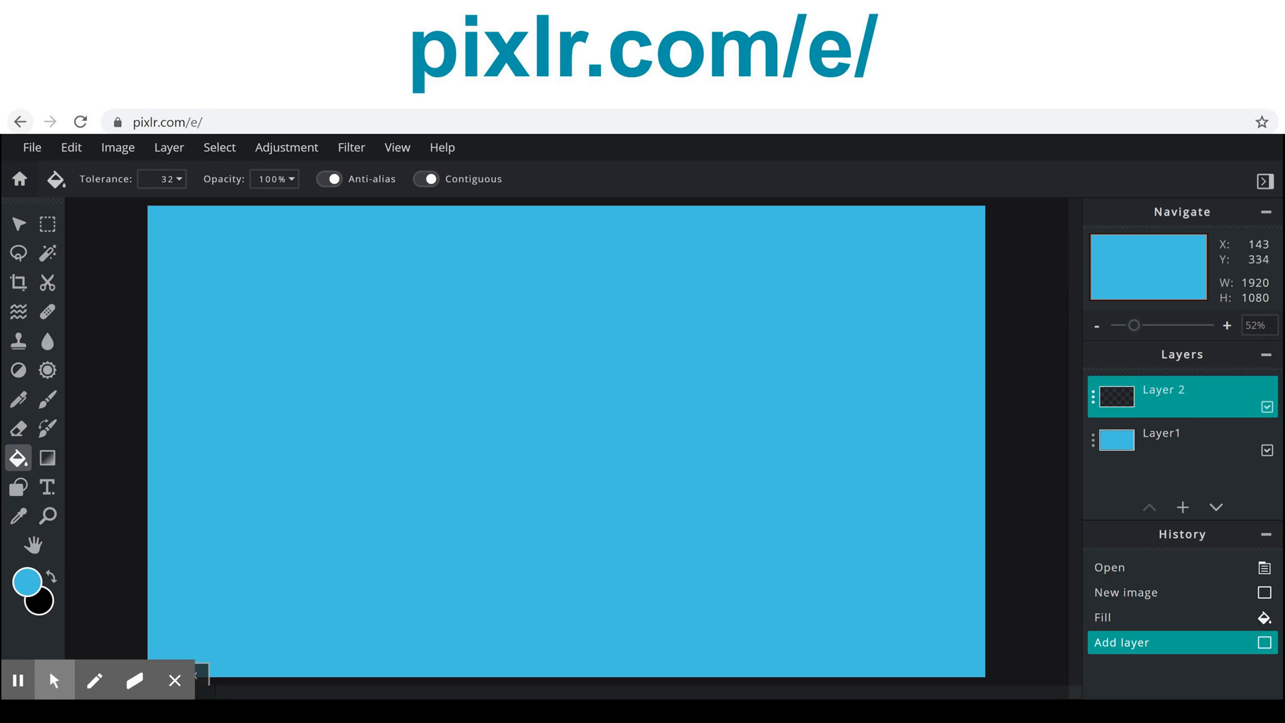
{"action": "left_click", "coordinate": [46, 404]}
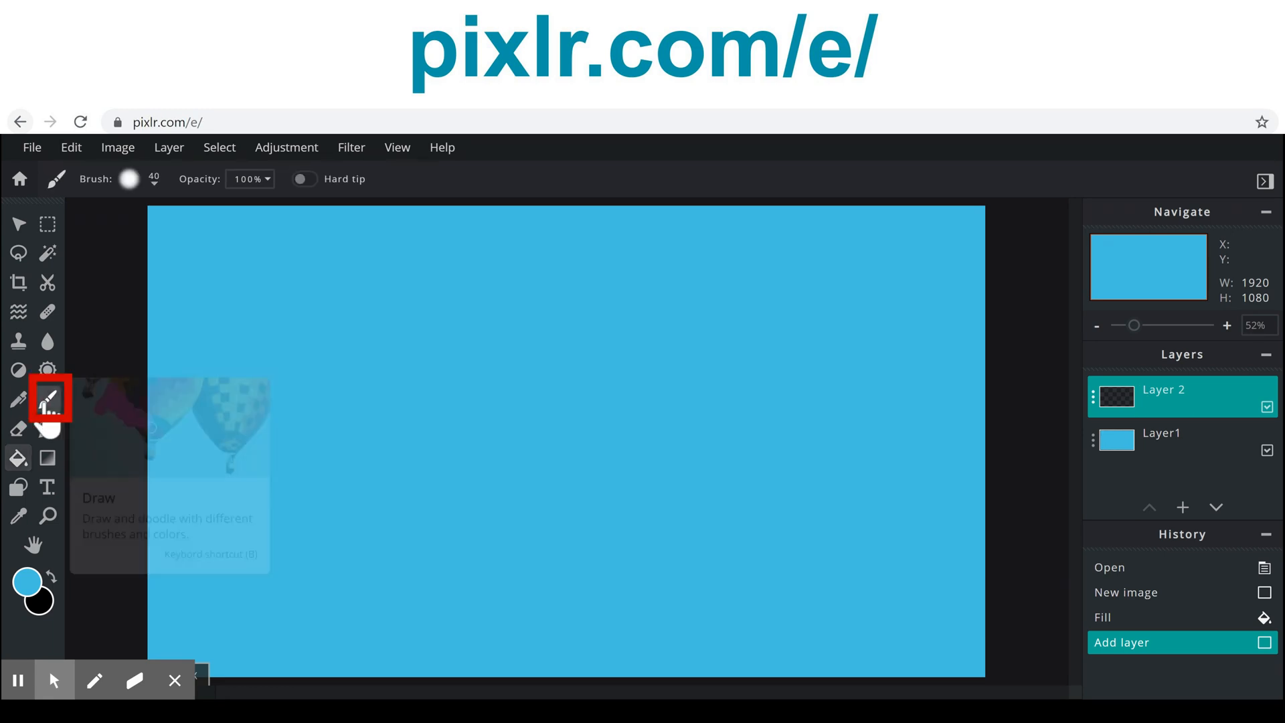
{"action": "left_click", "coordinate": [129, 179]}
{"action": "mouse_move", "coordinate": [166, 286]}
{"action": "left_mouse_down"}
{"action": "mouse_move", "coordinate": [286, 286]}
{"action": "mouse_move", "coordinate": [50, 283]}
{"action": "left_mouse_up"}
{"action": "mouse_move", "coordinate": [142, 239]}
{"action": "left_mouse_down"}
{"action": "mouse_move", "coordinate": [243, 240]}
{"action": "mouse_move", "coordinate": [137, 239]}
{"action": "left_mouse_up"}
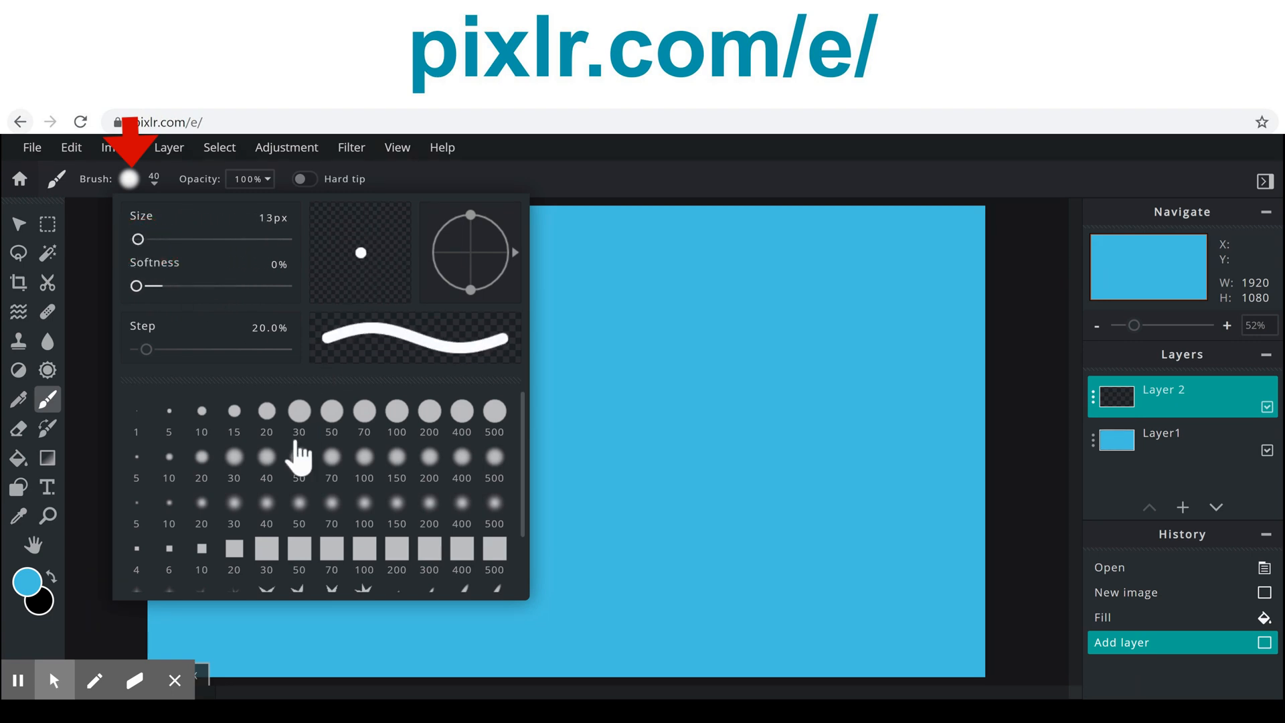
{"action": "scroll", "coordinate": [299, 472], "scroll_direction": "down", "scroll_amount": 2}
{"action": "scroll", "coordinate": [339, 569], "scroll_direction": "up", "scroll_amount": 2}
{"action": "left_click", "coordinate": [299, 411]}
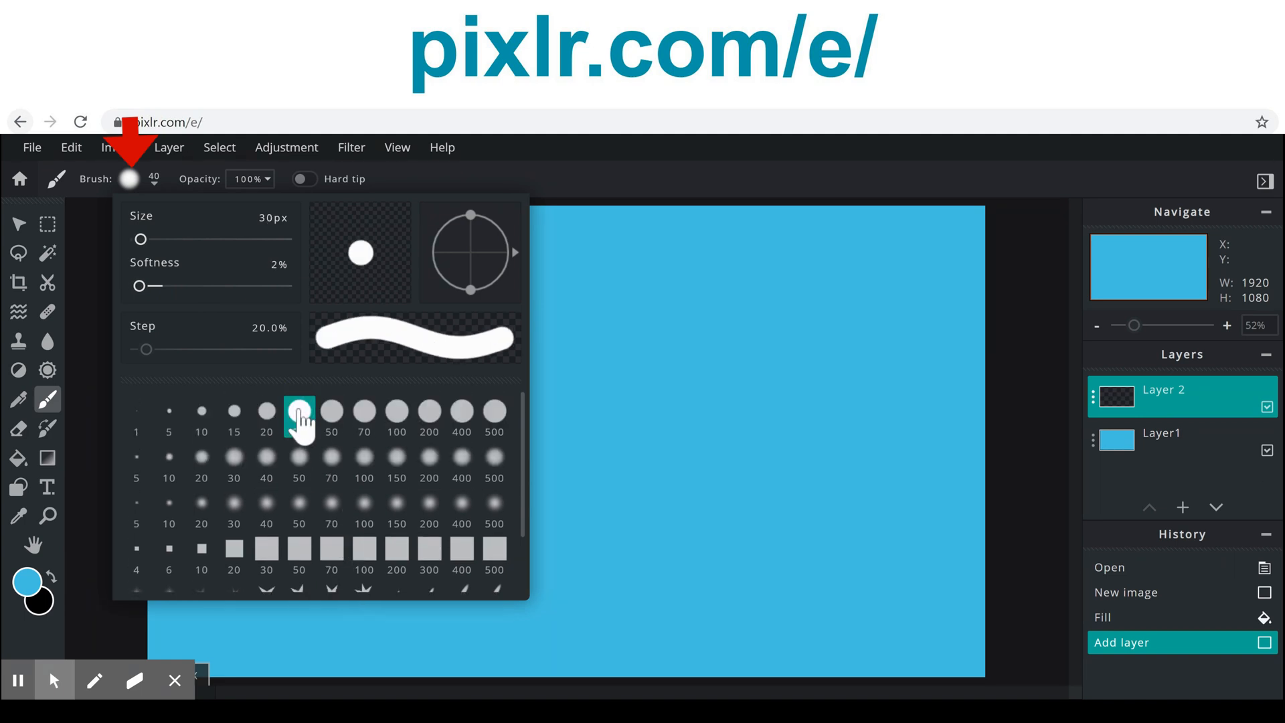
Set the drawing colour to tan (#D2AA7D) and outline a left-facing head and its neck on the right half of the canvas
{"action": "left_click", "coordinate": [34, 585]}
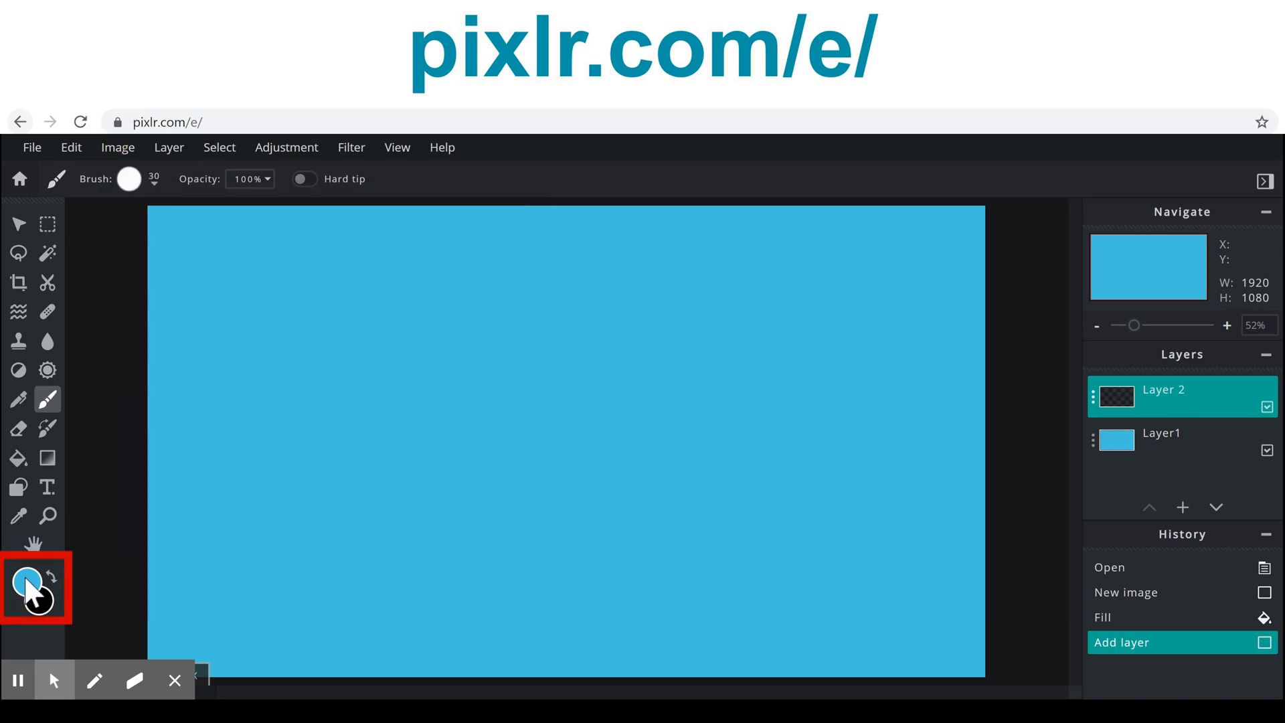
{"action": "left_click", "coordinate": [27, 581]}
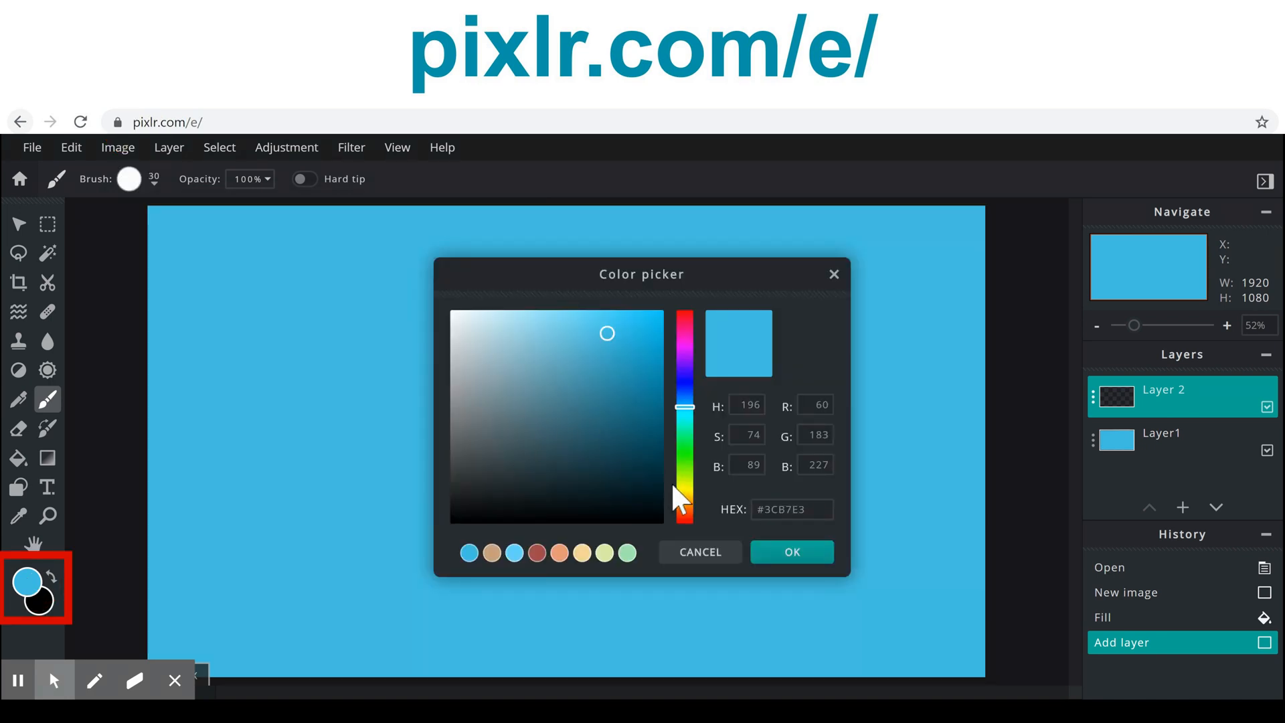
{"action": "left_click_drag", "start_coordinate": [682, 419], "coordinate": [683, 508]}
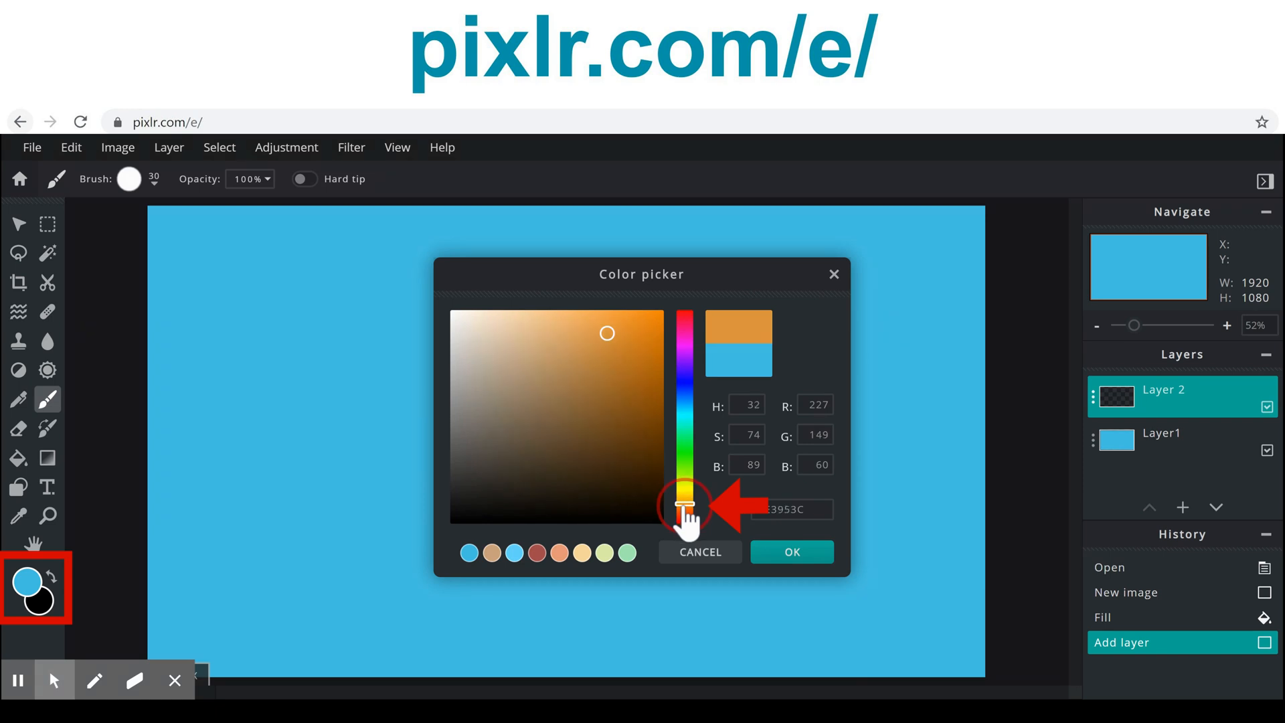
{"action": "left_click", "coordinate": [545, 338]}
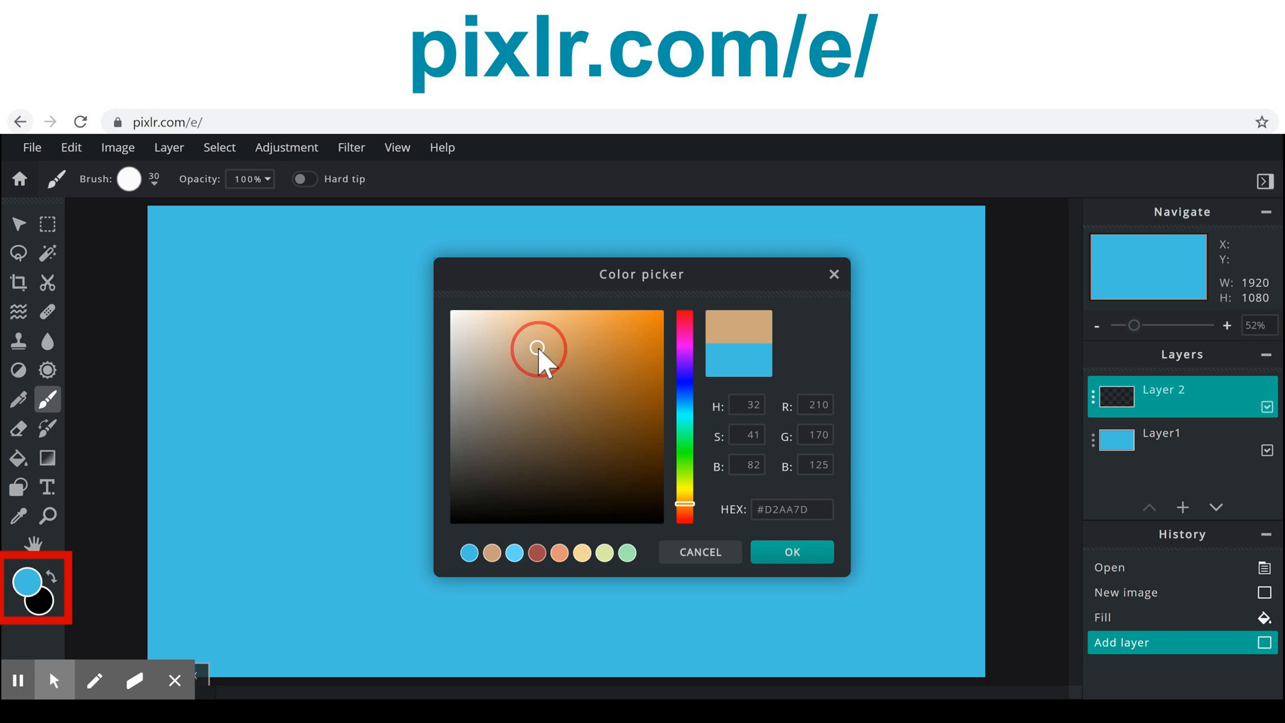
{"action": "left_click", "coordinate": [796, 555]}
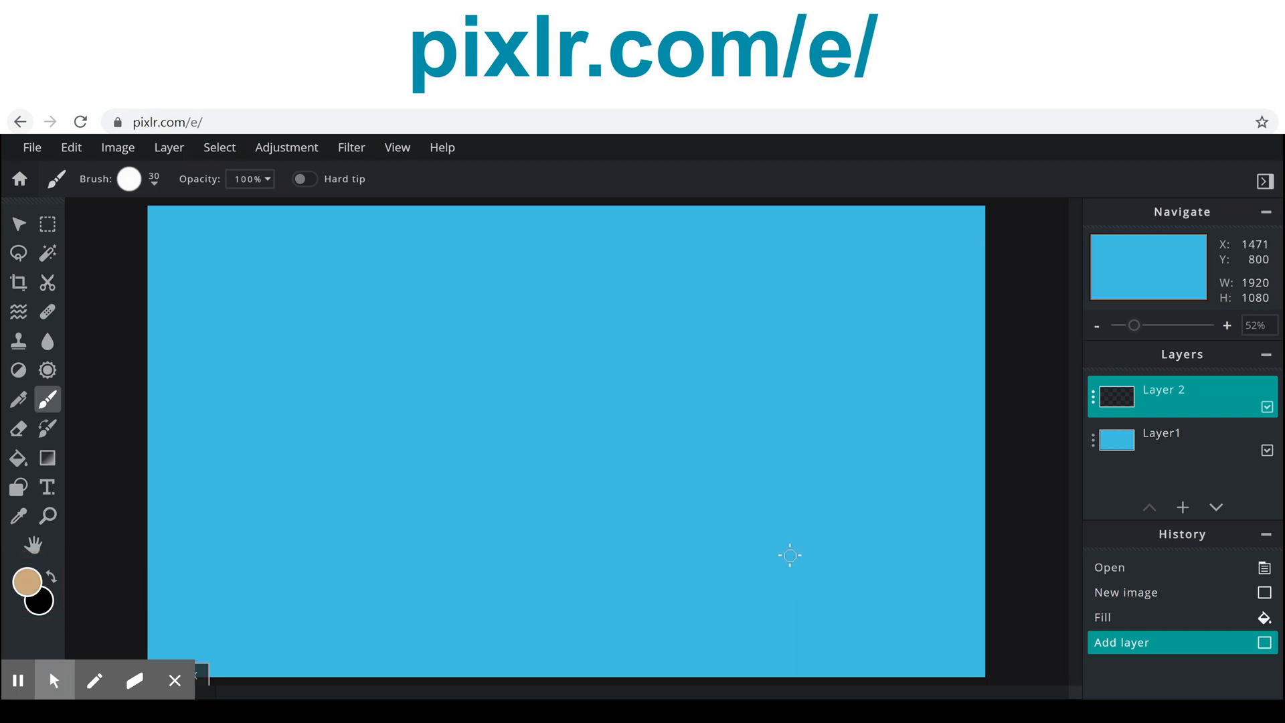
{"action": "mouse_move", "coordinate": [773, 253]}
{"action": "left_mouse_down"}
{"action": "mouse_move", "coordinate": [737, 259]}
{"action": "mouse_move", "coordinate": [627, 357]}
{"action": "mouse_move", "coordinate": [610, 493]}
{"action": "mouse_move", "coordinate": [649, 564]}
{"action": "mouse_move", "coordinate": [736, 557]}
{"action": "mouse_move", "coordinate": [823, 524]}
{"action": "mouse_move", "coordinate": [890, 428]}
{"action": "mouse_move", "coordinate": [891, 322]}
{"action": "mouse_move", "coordinate": [819, 250]}
{"action": "mouse_move", "coordinate": [749, 249]}
{"action": "mouse_move", "coordinate": [726, 265]}
{"action": "left_mouse_up"}
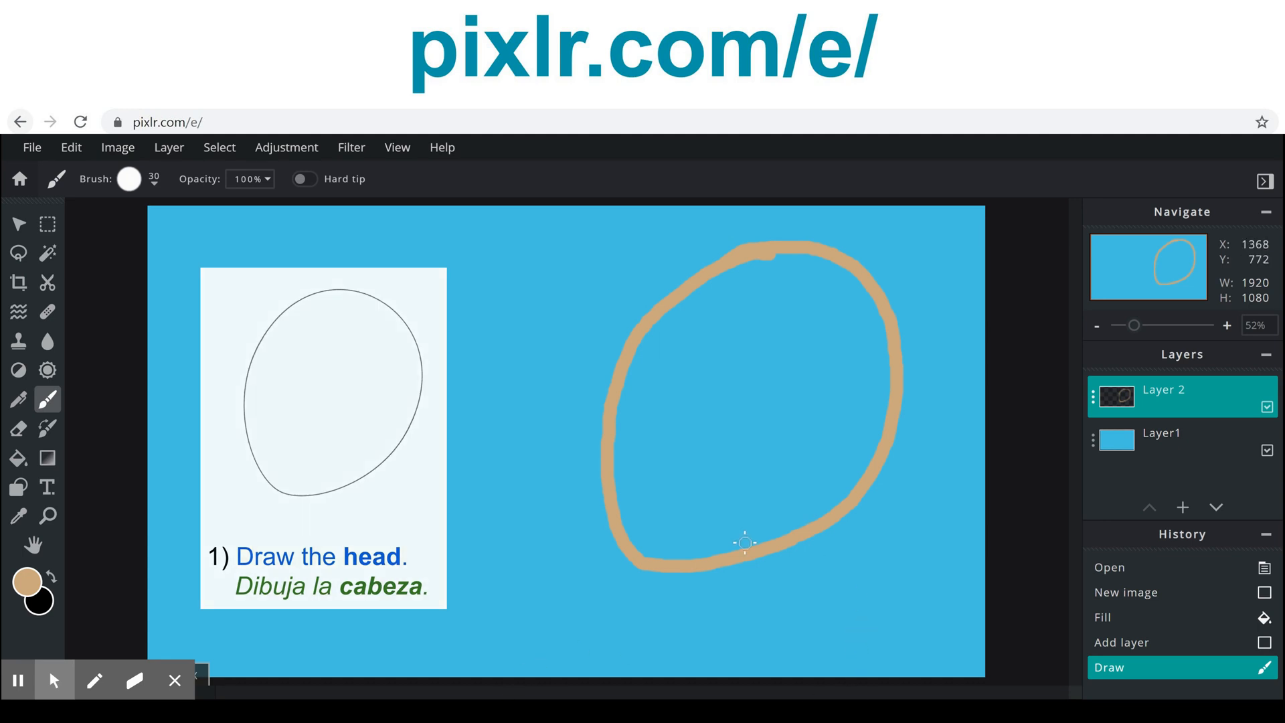
{"action": "mouse_move", "coordinate": [719, 567]}
{"action": "left_mouse_down"}
{"action": "mouse_move", "coordinate": [711, 636]}
{"action": "mouse_move", "coordinate": [821, 623]}
{"action": "mouse_move", "coordinate": [852, 594]}
{"action": "mouse_move", "coordinate": [841, 510]}
{"action": "left_mouse_up"}
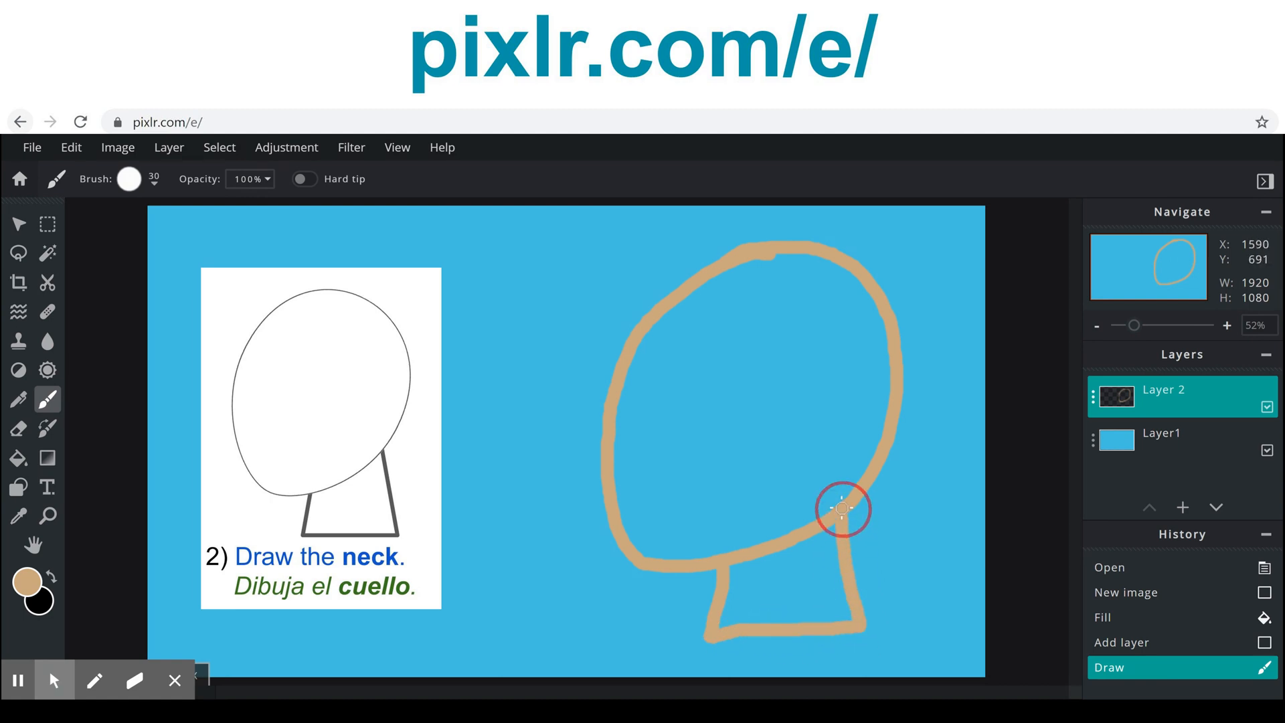
{"action": "mouse_move", "coordinate": [619, 361]}
{"action": "left_mouse_down"}
{"action": "mouse_move", "coordinate": [577, 444]}
{"action": "mouse_move", "coordinate": [575, 474]}
{"action": "mouse_move", "coordinate": [606, 470]}
{"action": "left_mouse_up"}
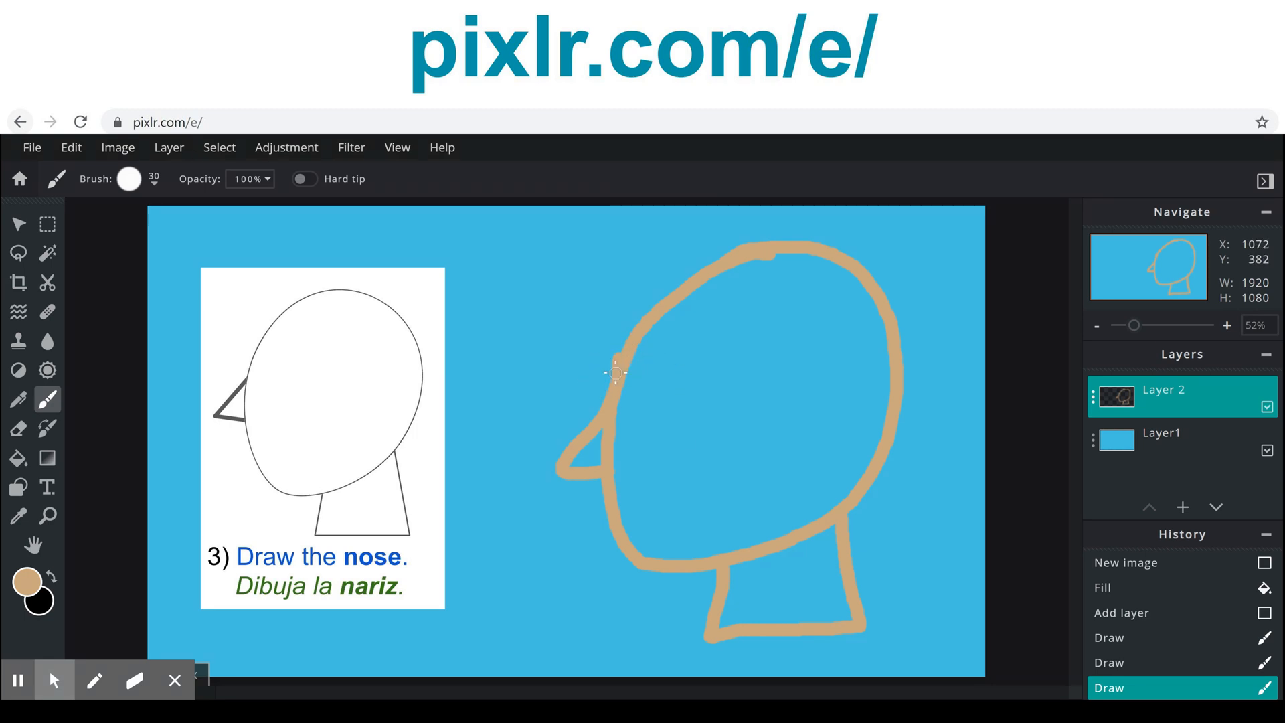
{"action": "left_click", "coordinate": [82, 147]}
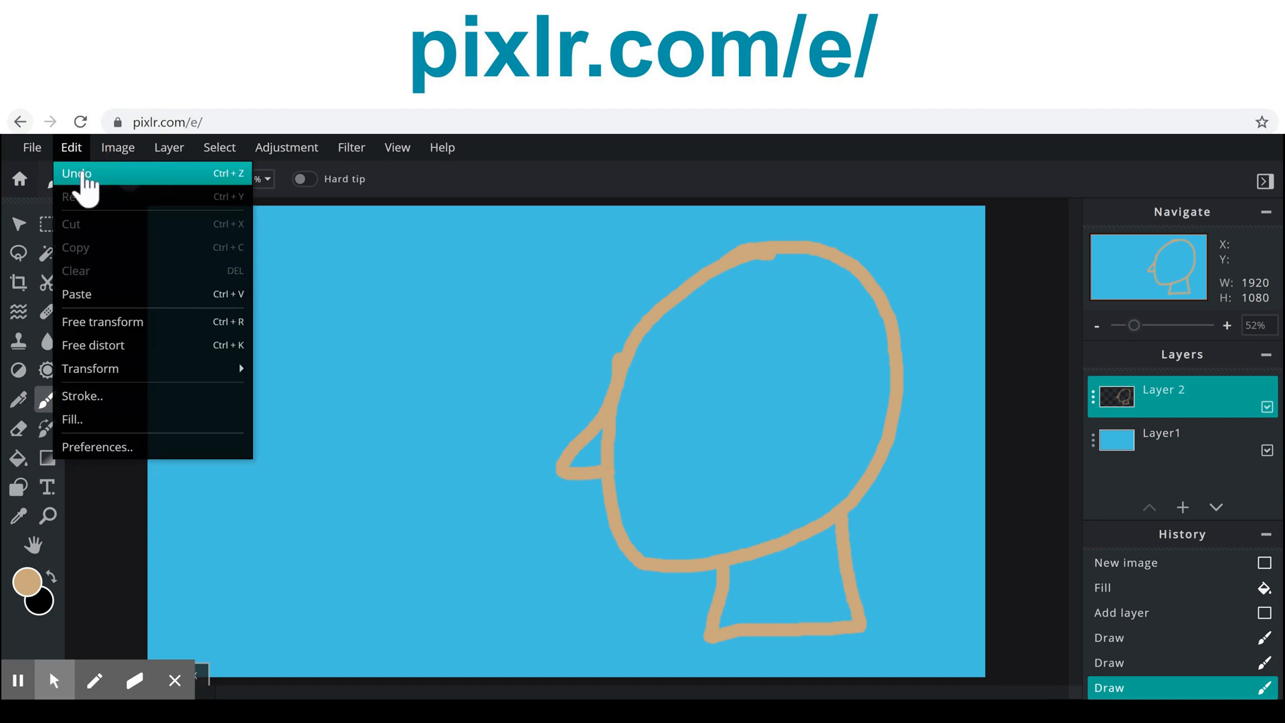
{"action": "left_click", "coordinate": [79, 174]}
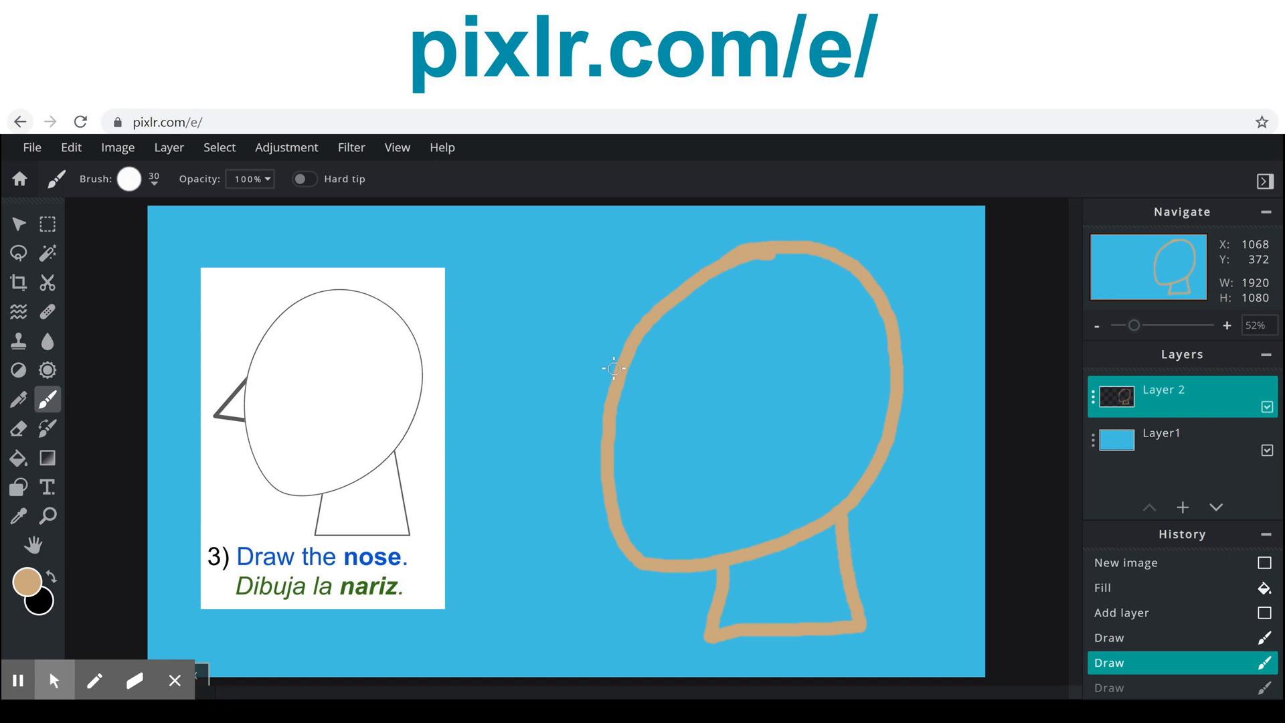
Outline a pointed nose on the left edge of the head and fill the head, nose and neck with tan
{"action": "mouse_move", "coordinate": [617, 364]}
{"action": "left_mouse_down"}
{"action": "mouse_move", "coordinate": [567, 429]}
{"action": "mouse_move", "coordinate": [599, 440]}
{"action": "left_mouse_up"}
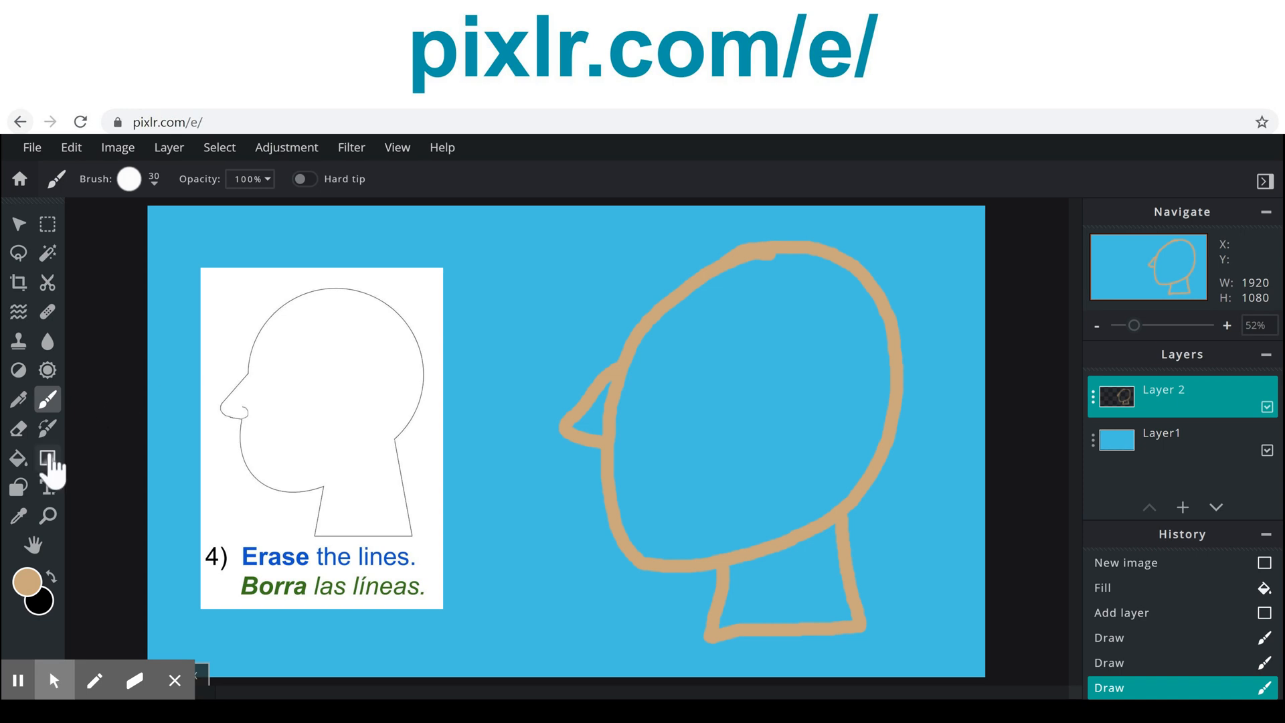
{"action": "left_click", "coordinate": [19, 459]}
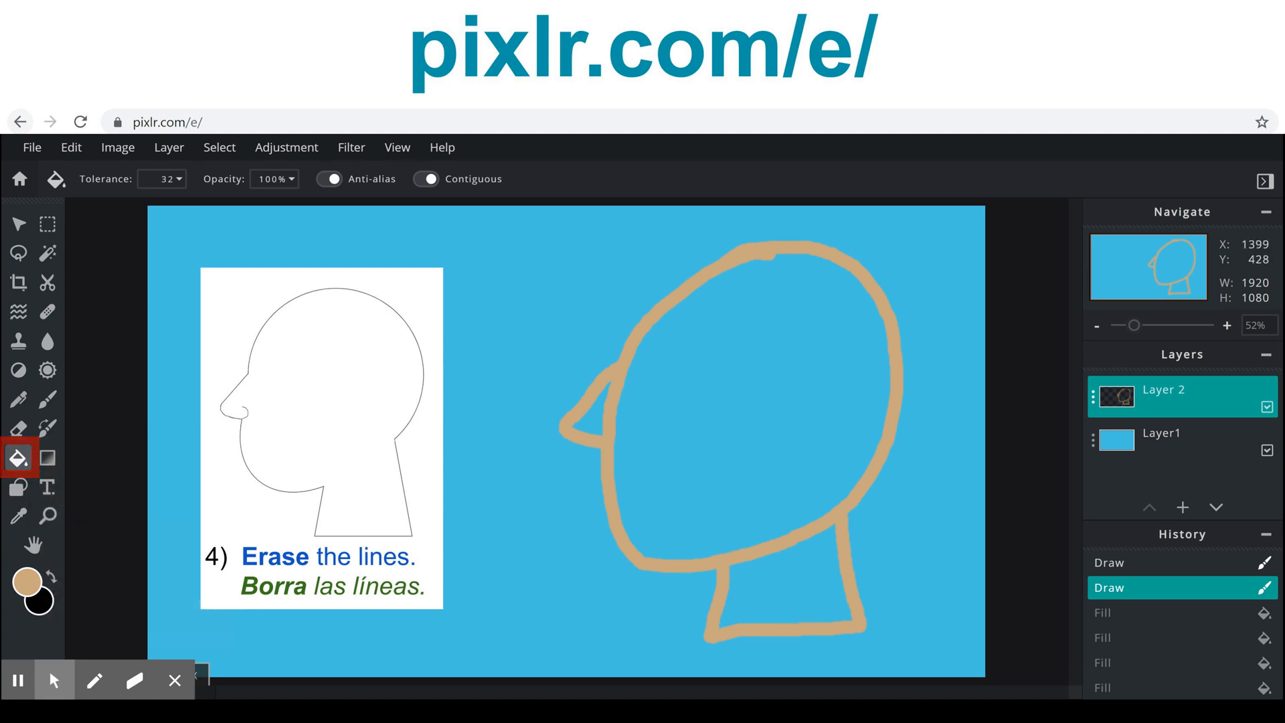
{"action": "left_click", "coordinate": [722, 335]}
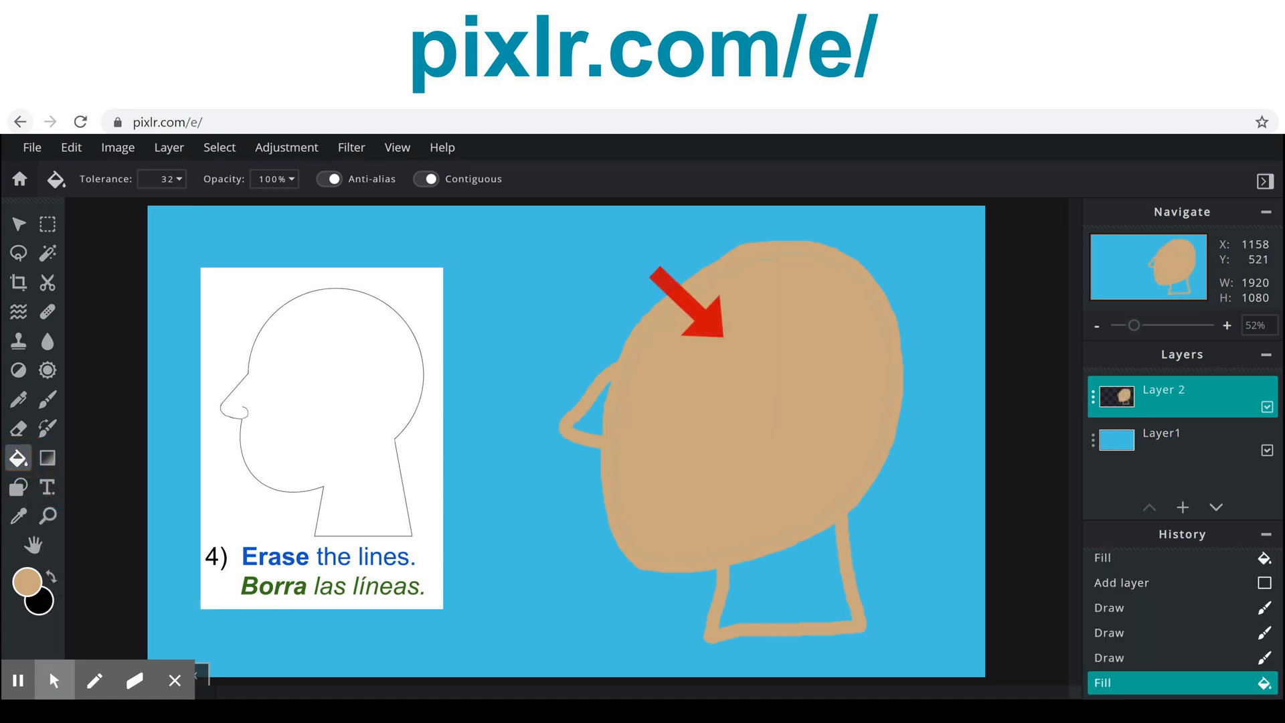
{"action": "left_click", "coordinate": [589, 415]}
{"action": "left_click", "coordinate": [781, 597]}
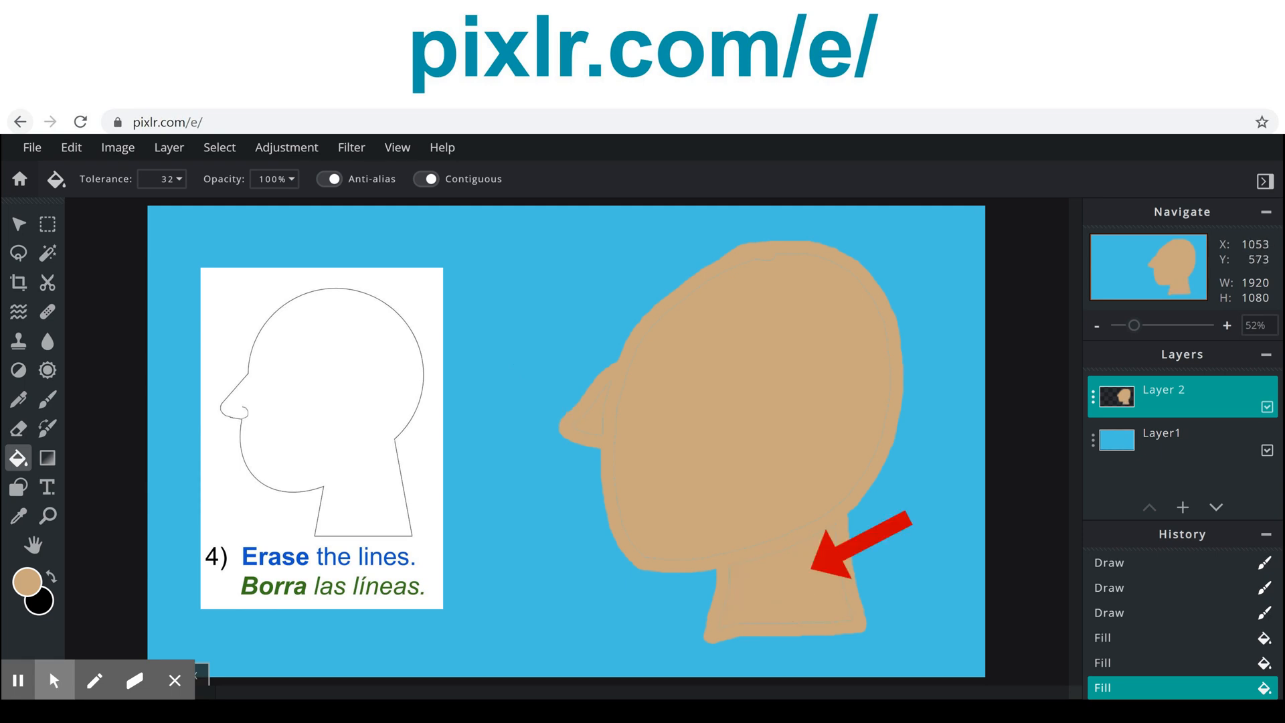
Paint over the faint seam lines inside the head, nose and neck with the tan brush
{"action": "left_click", "coordinate": [46, 399]}
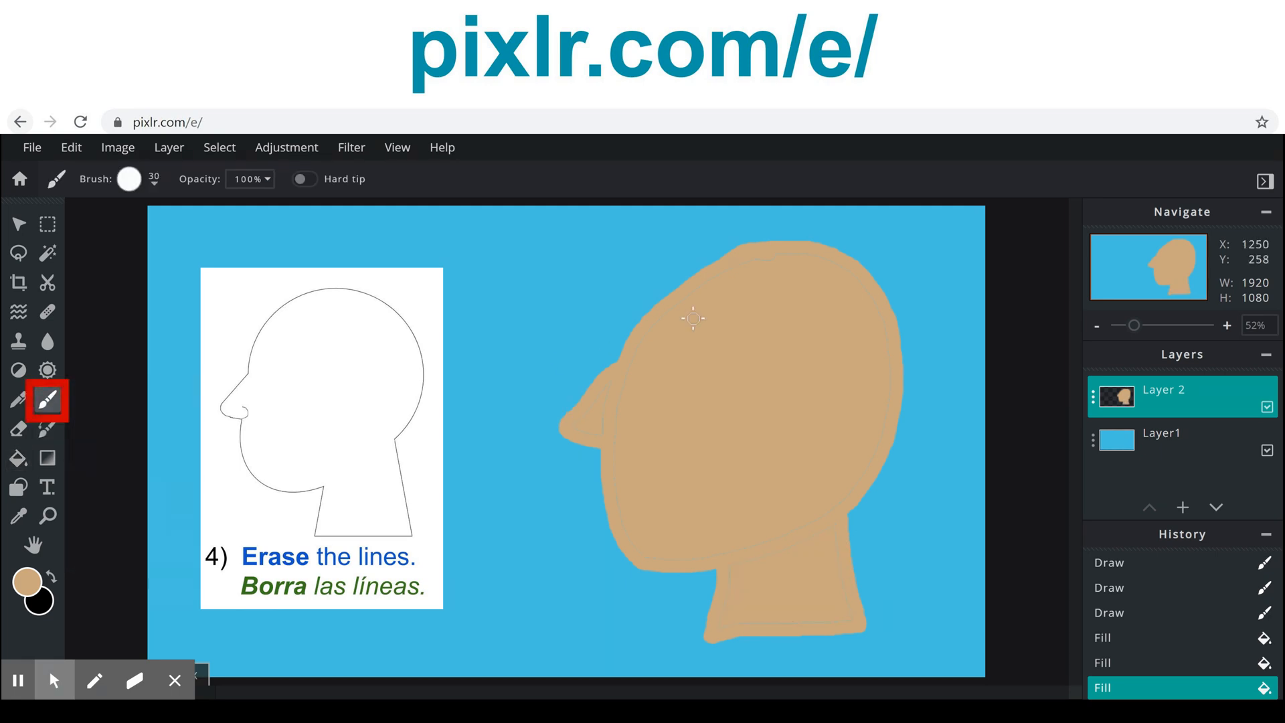
{"action": "mouse_move", "coordinate": [606, 402]}
{"action": "left_mouse_down"}
{"action": "mouse_move", "coordinate": [592, 433]}
{"action": "mouse_move", "coordinate": [618, 454]}
{"action": "mouse_move", "coordinate": [633, 546]}
{"action": "mouse_move", "coordinate": [740, 551]}
{"action": "mouse_move", "coordinate": [816, 534]}
{"action": "mouse_move", "coordinate": [730, 579]}
{"action": "mouse_move", "coordinate": [725, 627]}
{"action": "mouse_move", "coordinate": [845, 614]}
{"action": "mouse_move", "coordinate": [834, 542]}
{"action": "left_mouse_up"}
{"action": "mouse_move", "coordinate": [747, 270]}
{"action": "left_mouse_down"}
{"action": "mouse_move", "coordinate": [654, 331]}
{"action": "mouse_move", "coordinate": [648, 358]}
{"action": "mouse_move", "coordinate": [737, 270]}
{"action": "mouse_move", "coordinate": [865, 301]}
{"action": "mouse_move", "coordinate": [877, 395]}
{"action": "mouse_move", "coordinate": [857, 481]}
{"action": "mouse_move", "coordinate": [889, 351]}
{"action": "mouse_move", "coordinate": [847, 317]}
{"action": "mouse_move", "coordinate": [754, 375]}
{"action": "left_mouse_up"}
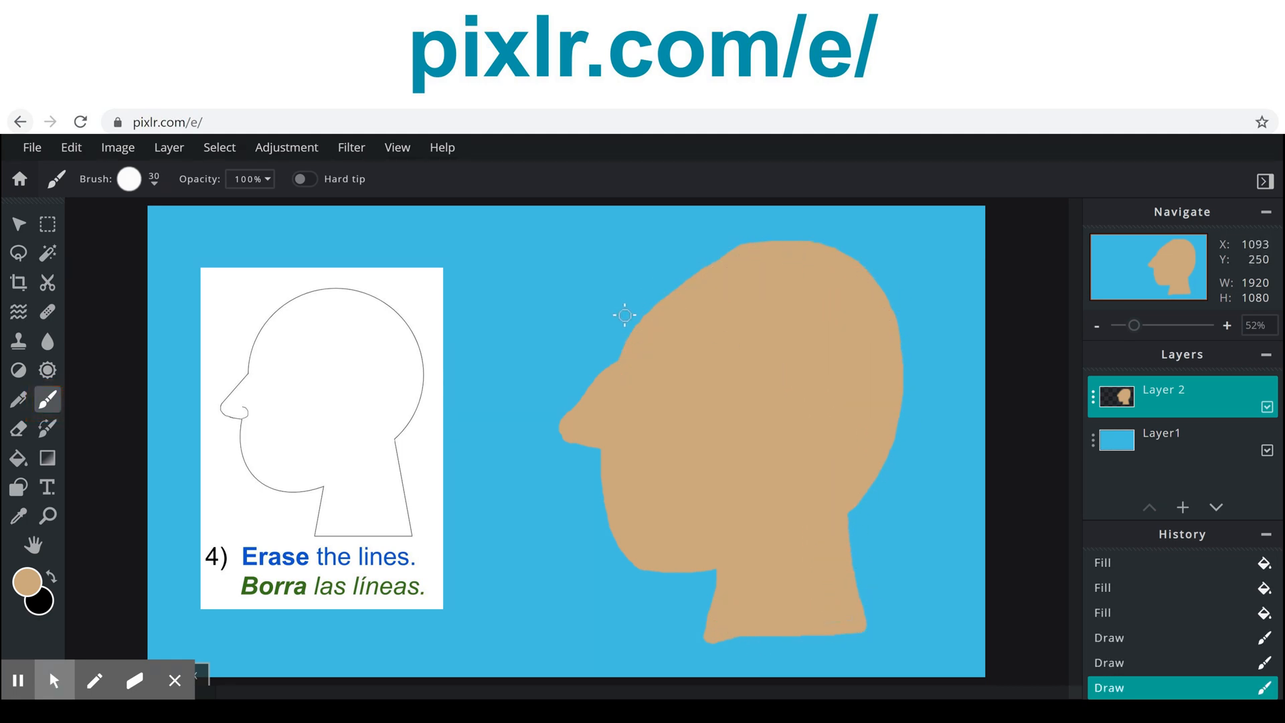
Enlarge the brush to 50 px and round out the forehead and the top of the head in tan
{"action": "left_click", "coordinate": [137, 184]}
{"action": "left_click", "coordinate": [331, 411]}
{"action": "mouse_move", "coordinate": [744, 259]}
{"action": "left_mouse_down"}
{"action": "mouse_move", "coordinate": [668, 296]}
{"action": "mouse_move", "coordinate": [632, 365]}
{"action": "mouse_move", "coordinate": [664, 287]}
{"action": "mouse_move", "coordinate": [688, 267]}
{"action": "mouse_move", "coordinate": [740, 250]}
{"action": "mouse_move", "coordinate": [809, 262]}
{"action": "mouse_move", "coordinate": [734, 255]}
{"action": "mouse_move", "coordinate": [807, 254]}
{"action": "left_mouse_up"}
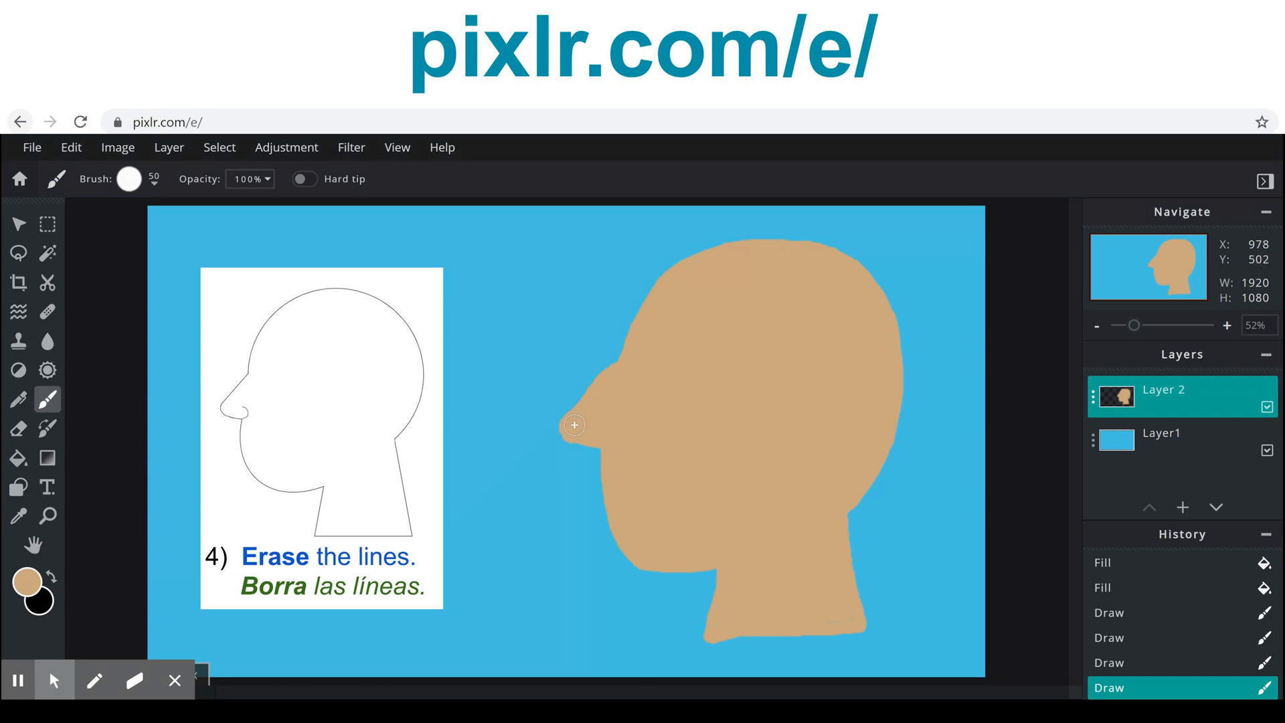
Trim the bridge and tip of the nose with a 30 px hard round Eraser
{"action": "left_click", "coordinate": [18, 428]}
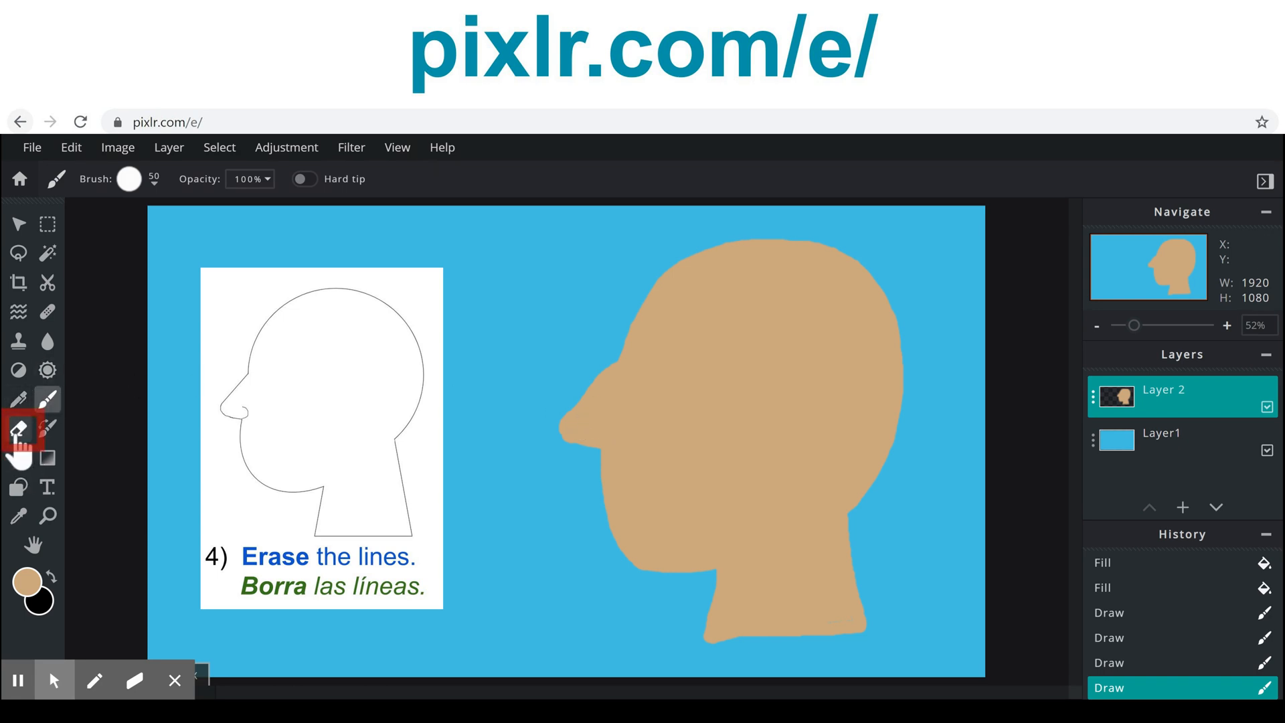
{"action": "left_click", "coordinate": [131, 180]}
{"action": "left_click_drag", "start_coordinate": [167, 287], "coordinate": [136, 286]}
{"action": "mouse_move", "coordinate": [142, 239]}
{"action": "left_mouse_down"}
{"action": "mouse_move", "coordinate": [162, 248]}
{"action": "mouse_move", "coordinate": [143, 247]}
{"action": "left_mouse_up"}
{"action": "left_click", "coordinate": [299, 411]}
{"action": "mouse_move", "coordinate": [606, 348]}
{"action": "left_mouse_down"}
{"action": "mouse_move", "coordinate": [601, 371]}
{"action": "mouse_move", "coordinate": [514, 436]}
{"action": "mouse_move", "coordinate": [568, 401]}
{"action": "mouse_move", "coordinate": [565, 445]}
{"action": "mouse_move", "coordinate": [557, 416]}
{"action": "mouse_move", "coordinate": [565, 428]}
{"action": "left_mouse_up"}
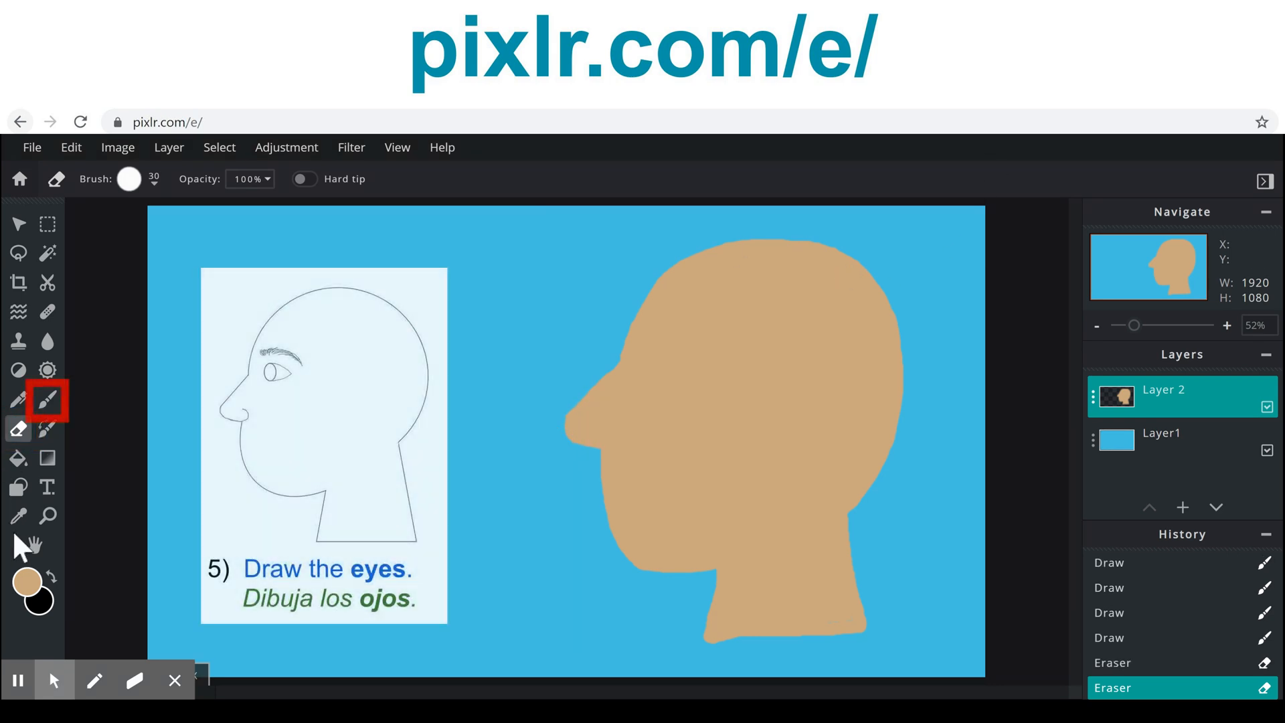
Set the drawing colour to a very dark brown and paint a small upright oval eye near the bridge of the nose
{"action": "left_click", "coordinate": [47, 400]}
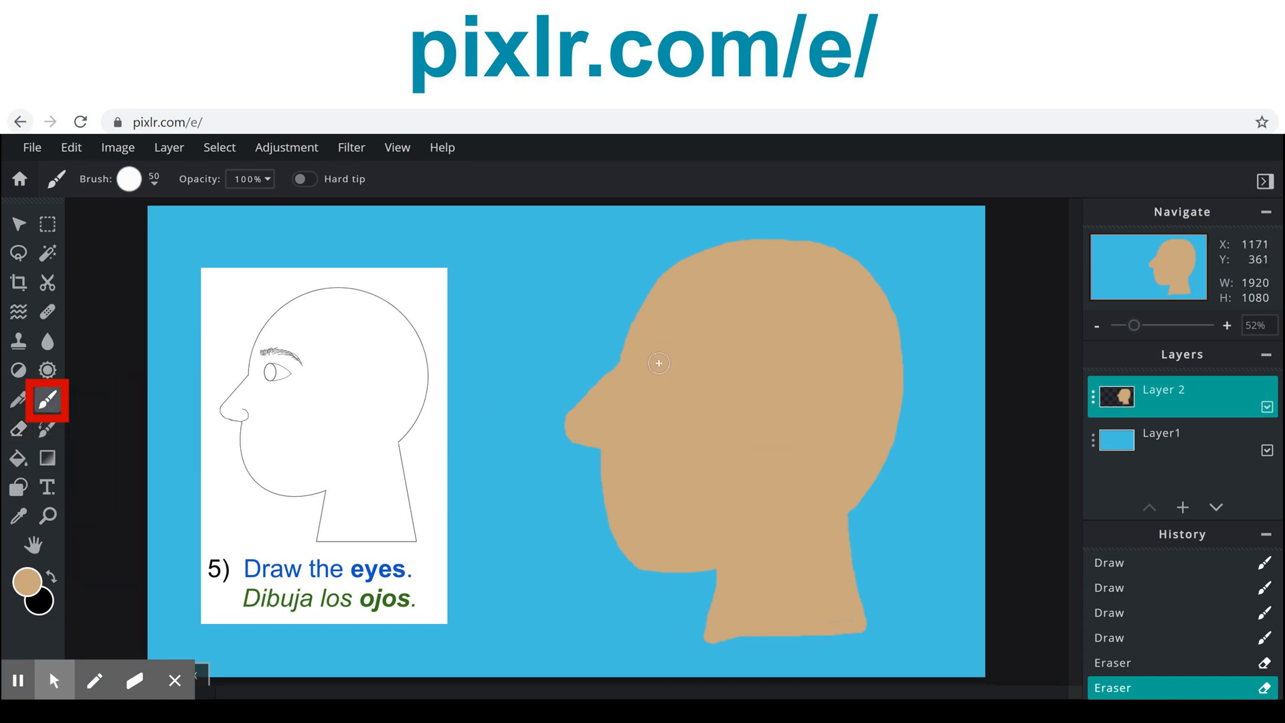
{"action": "key", "text": "x"}
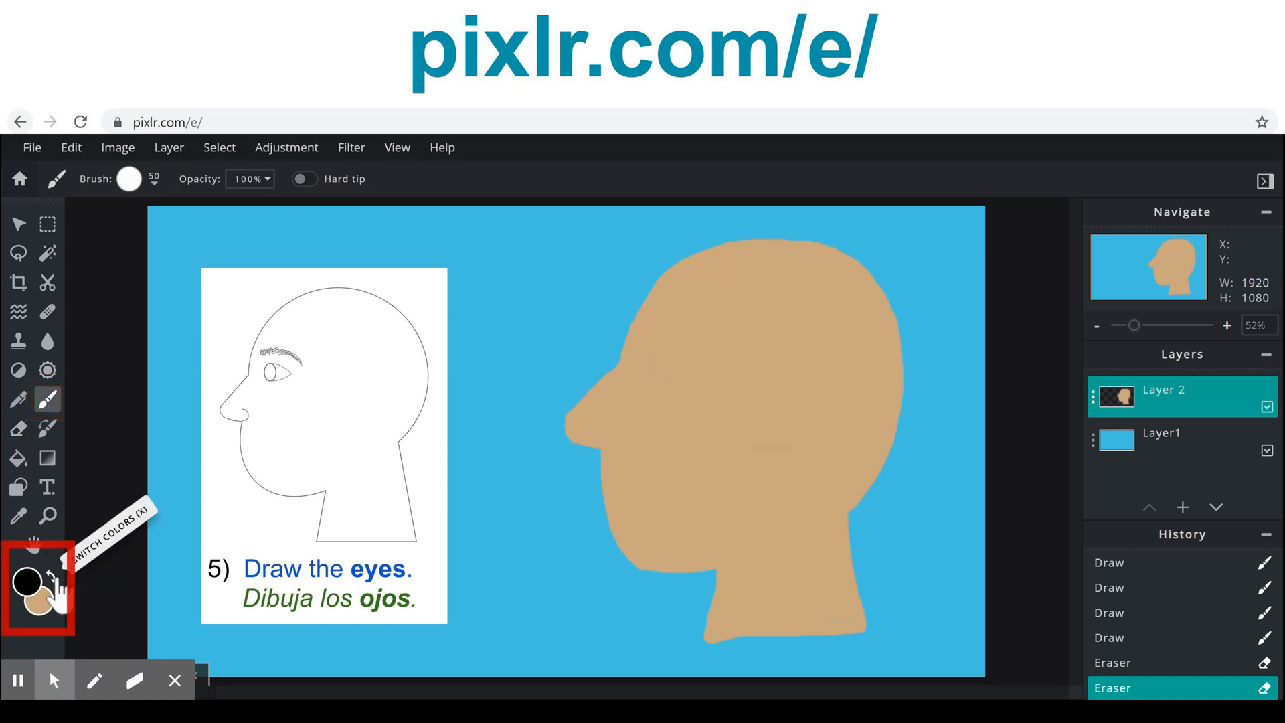
{"action": "left_click", "coordinate": [52, 579]}
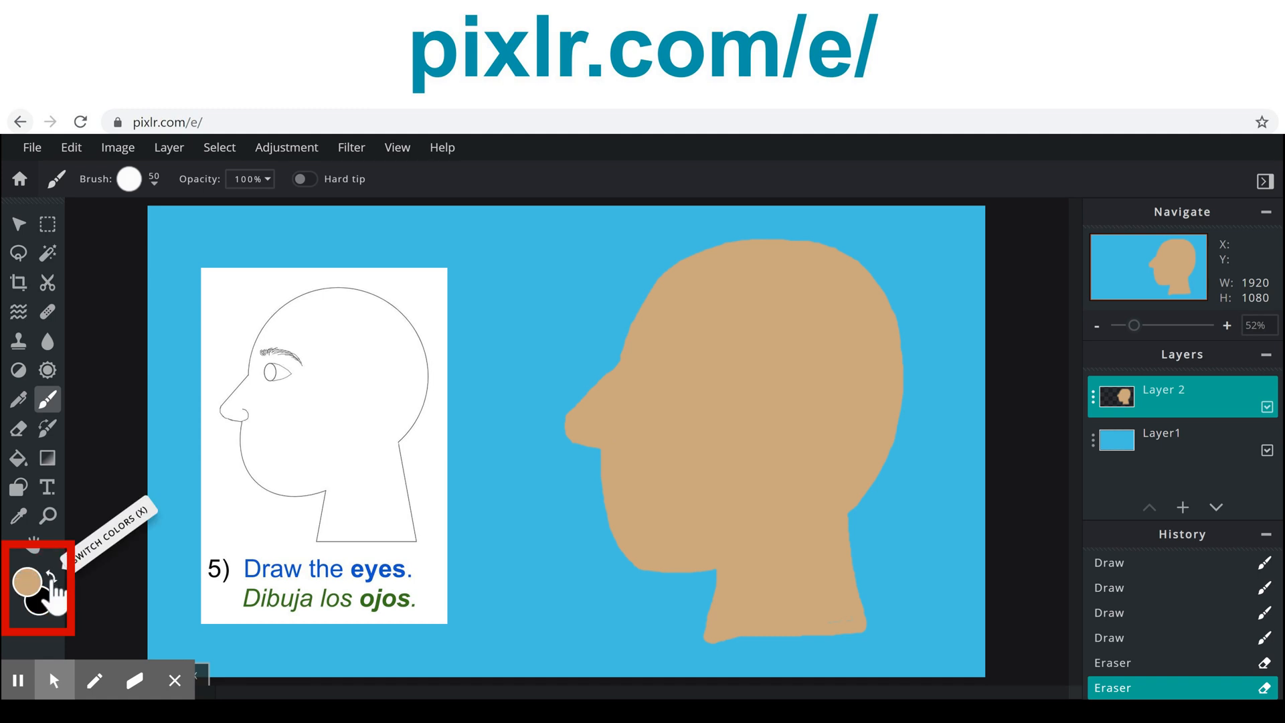
{"action": "left_click", "coordinate": [54, 580]}
{"action": "left_click", "coordinate": [31, 582]}
{"action": "left_click_drag", "start_coordinate": [690, 522], "coordinate": [685, 500]}
{"action": "left_click_drag", "start_coordinate": [632, 474], "coordinate": [633, 489]}
{"action": "left_click", "coordinate": [760, 551]}
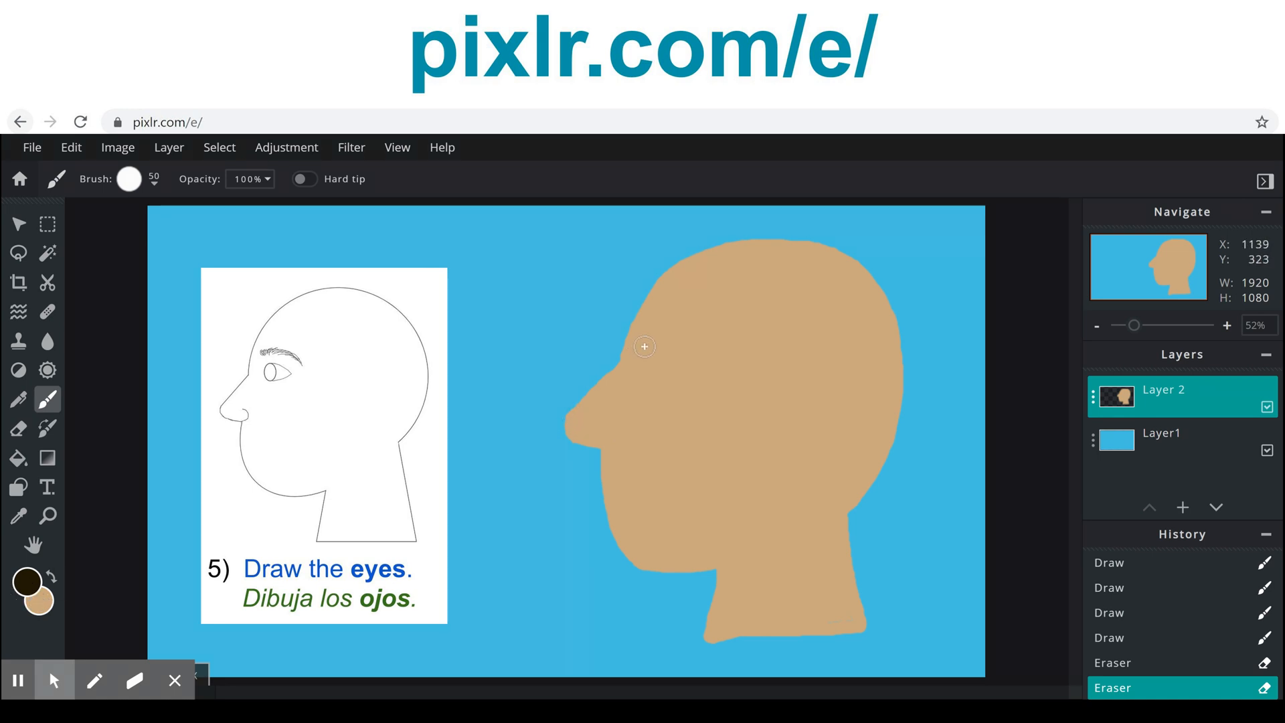
{"action": "left_click_drag", "start_coordinate": [657, 354], "coordinate": [657, 355]}
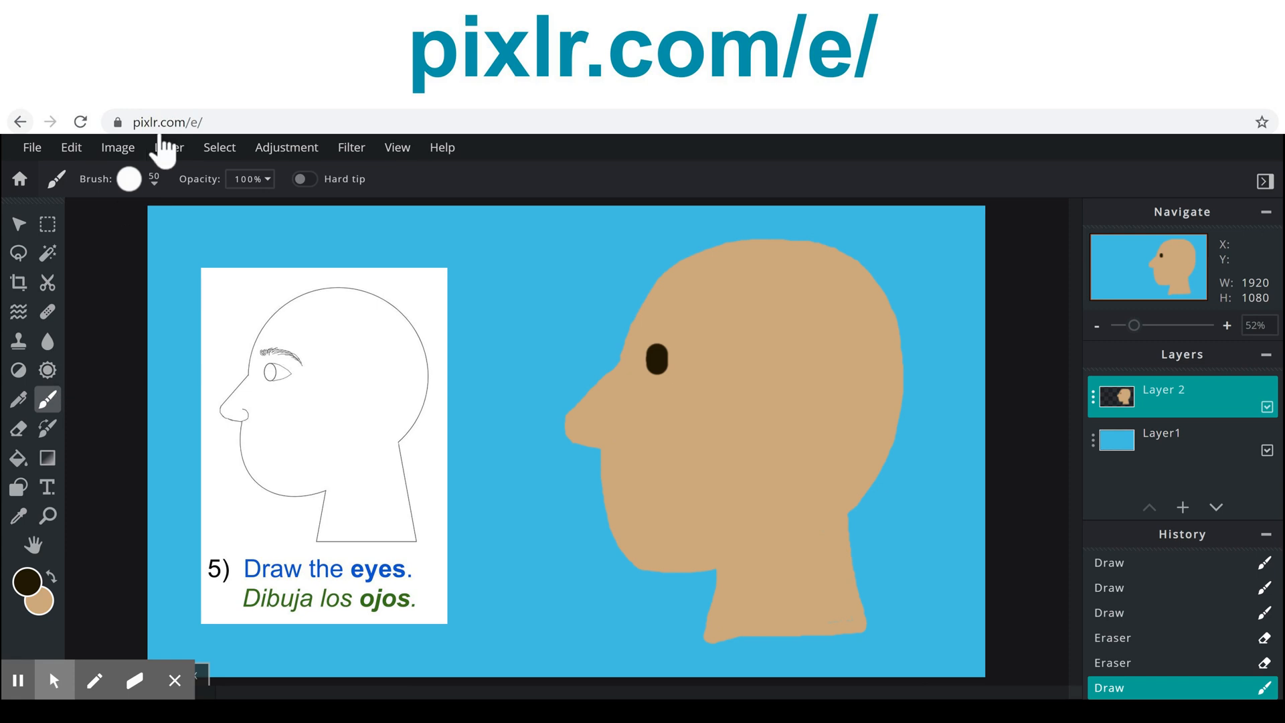
Set the brush to 5 px and outline the pointed eye shape extending from the iris toward the back of the head
{"action": "left_click", "coordinate": [154, 180]}
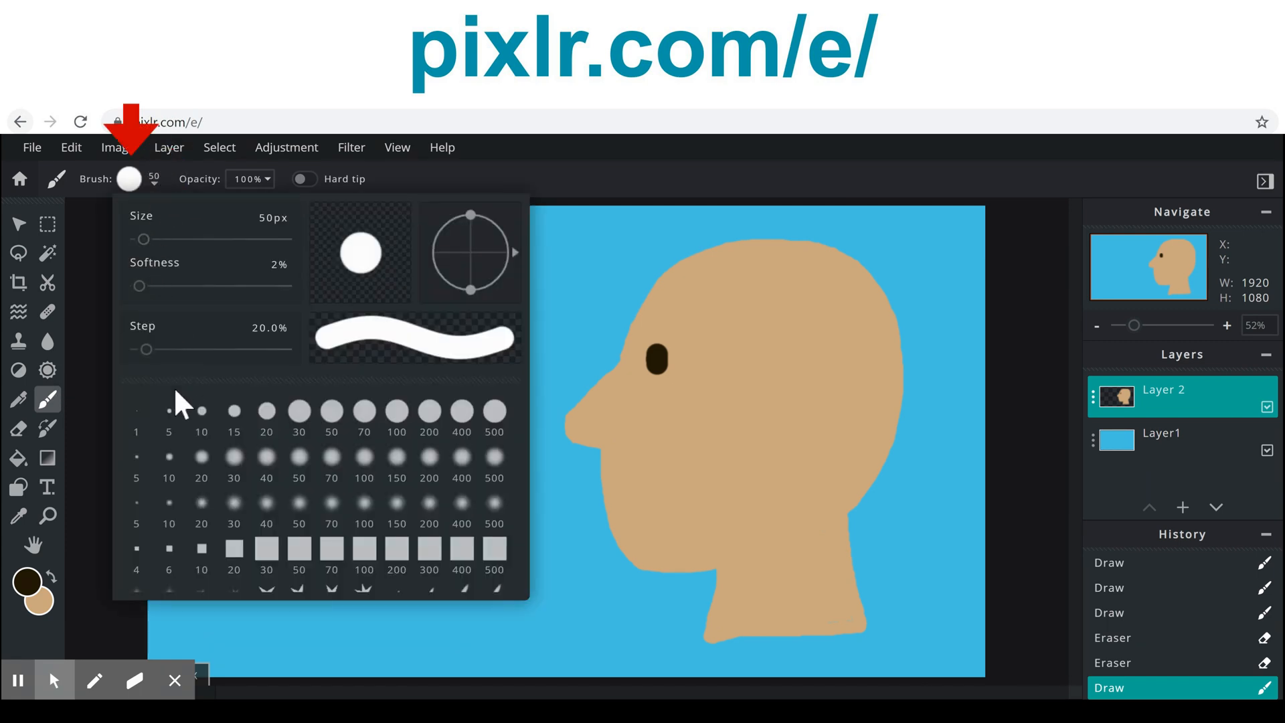
{"action": "left_click", "coordinate": [168, 416]}
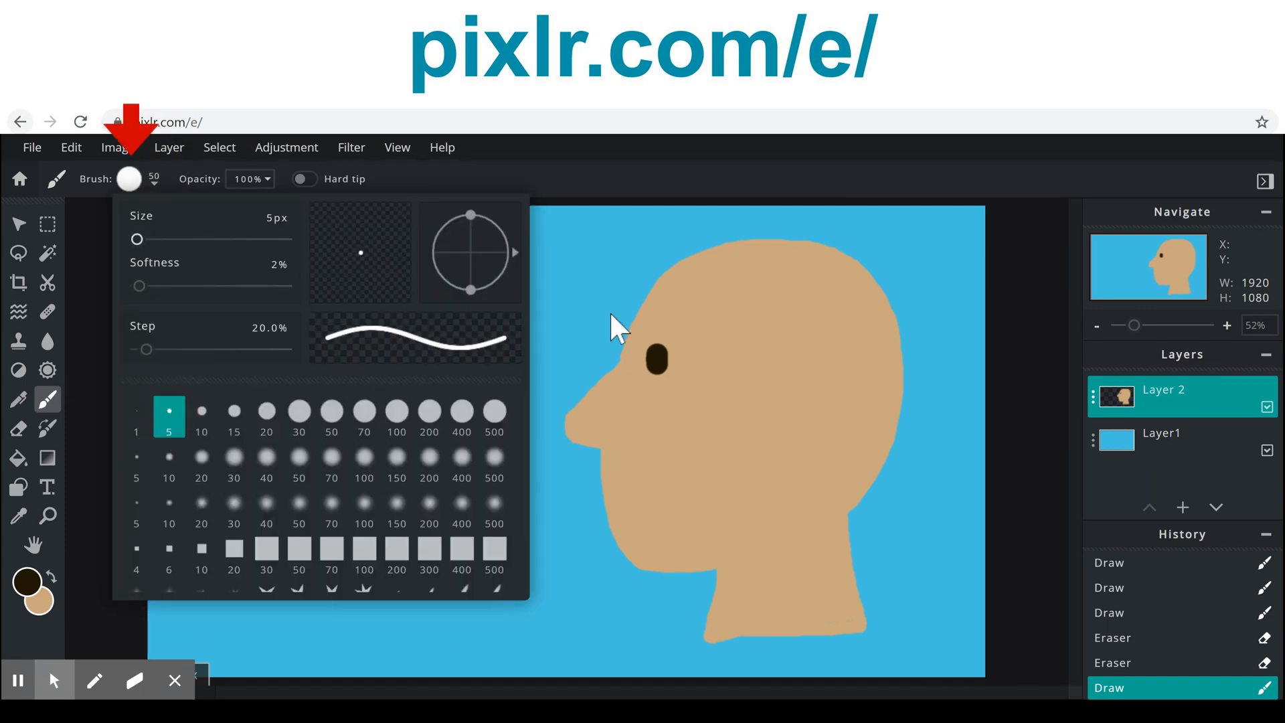
{"action": "left_click", "coordinate": [660, 356]}
{"action": "left_click_drag", "start_coordinate": [654, 344], "coordinate": [668, 354]}
{"action": "mouse_move", "coordinate": [656, 346]}
{"action": "left_mouse_down"}
{"action": "mouse_move", "coordinate": [688, 363]}
{"action": "mouse_move", "coordinate": [661, 373]}
{"action": "left_mouse_up"}
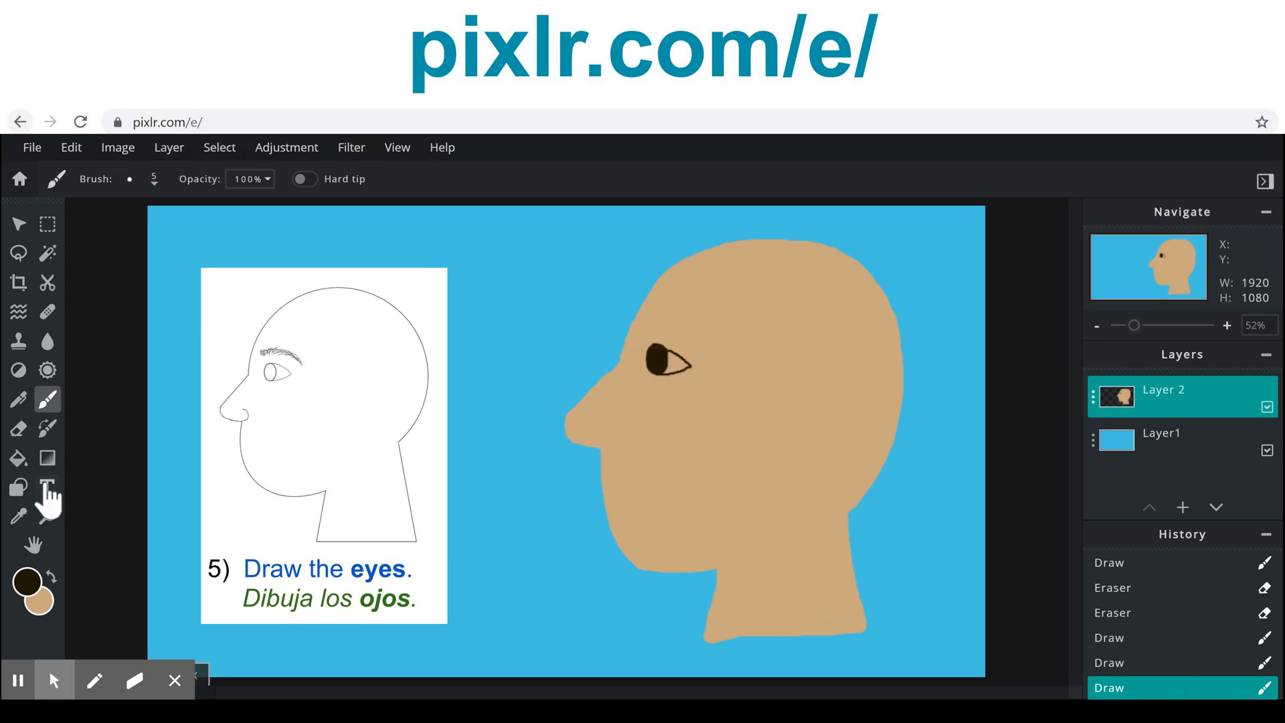
Fill the inside of the eye outline with white using the Fill tool
{"action": "left_click", "coordinate": [18, 458]}
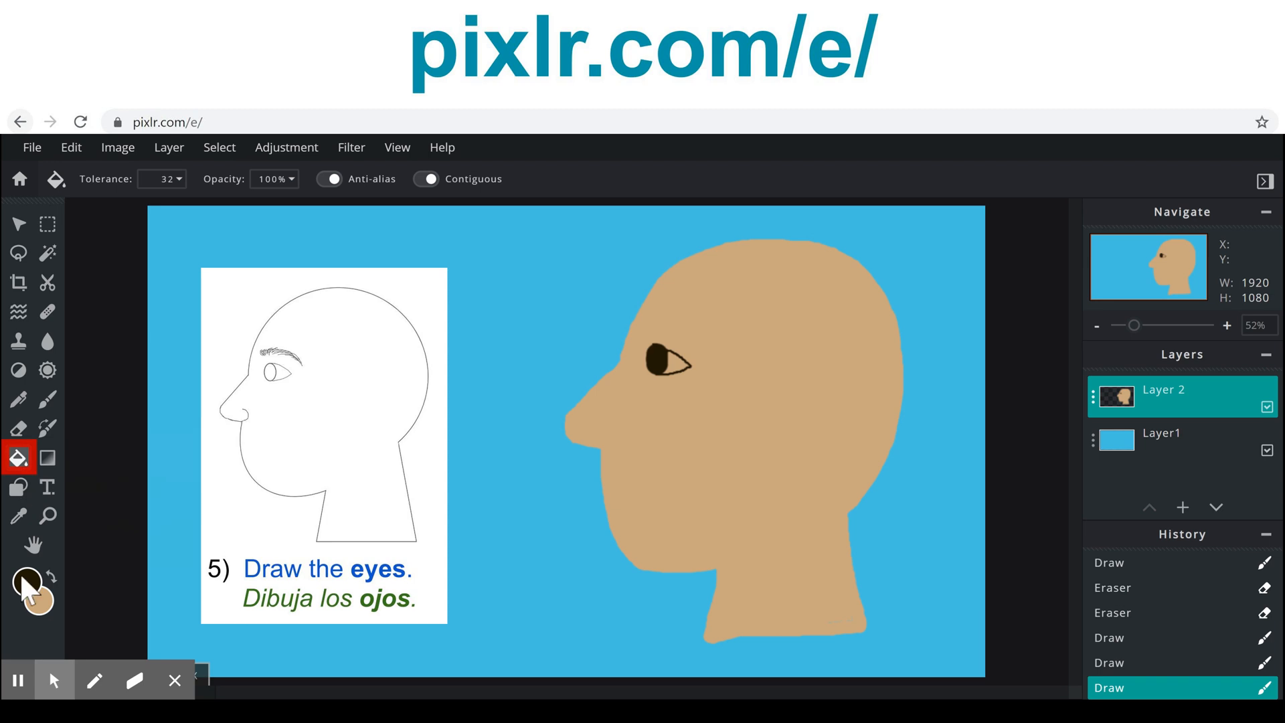
{"action": "left_click", "coordinate": [27, 581]}
{"action": "left_click", "coordinate": [454, 312]}
{"action": "left_click", "coordinate": [773, 551]}
{"action": "left_click", "coordinate": [681, 362]}
Paint a thick curved eyebrow above the eye in black (#000000) with a 20 px hard round brush
{"action": "left_click", "coordinate": [48, 399]}
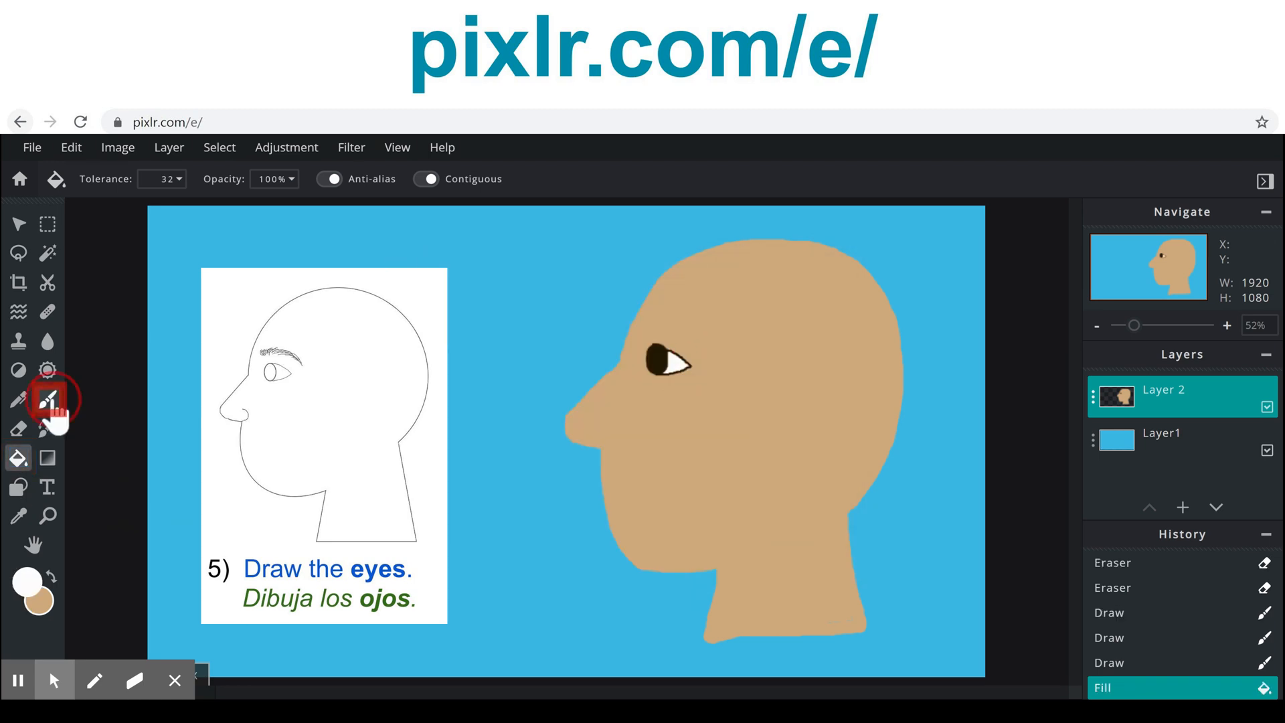
{"action": "left_click", "coordinate": [28, 580]}
{"action": "left_click", "coordinate": [453, 522]}
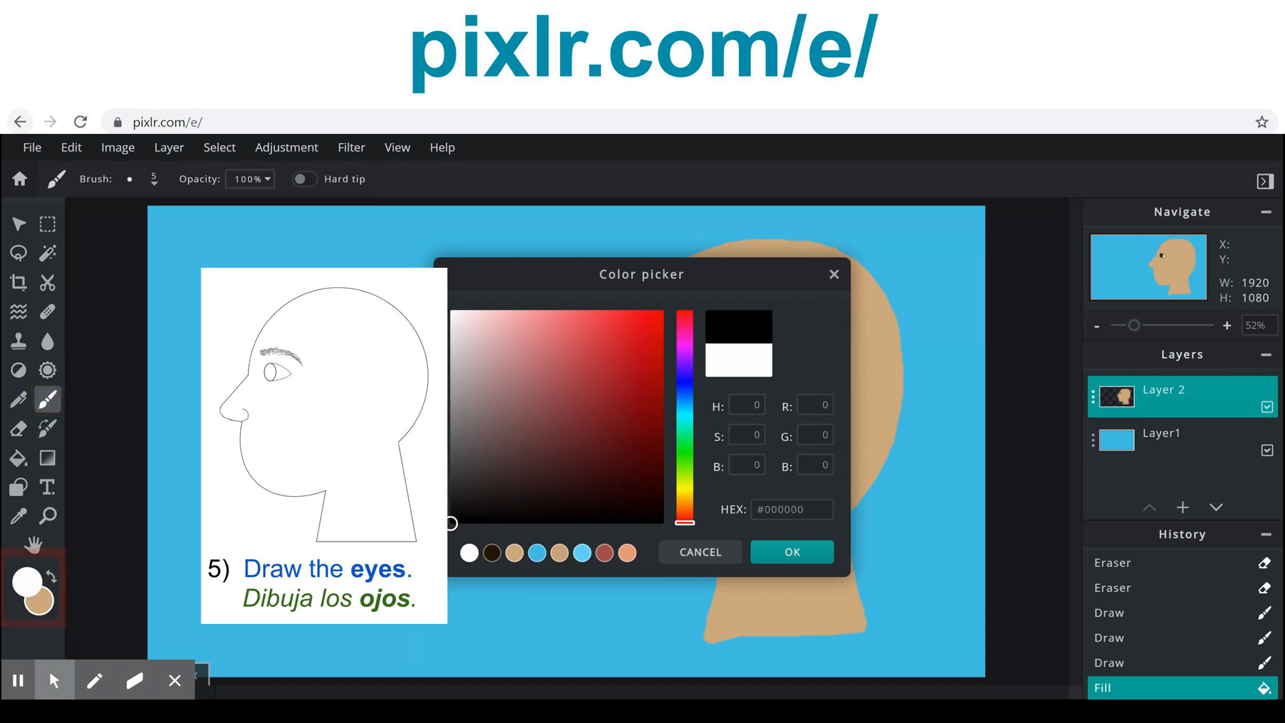
{"action": "left_click", "coordinate": [793, 556]}
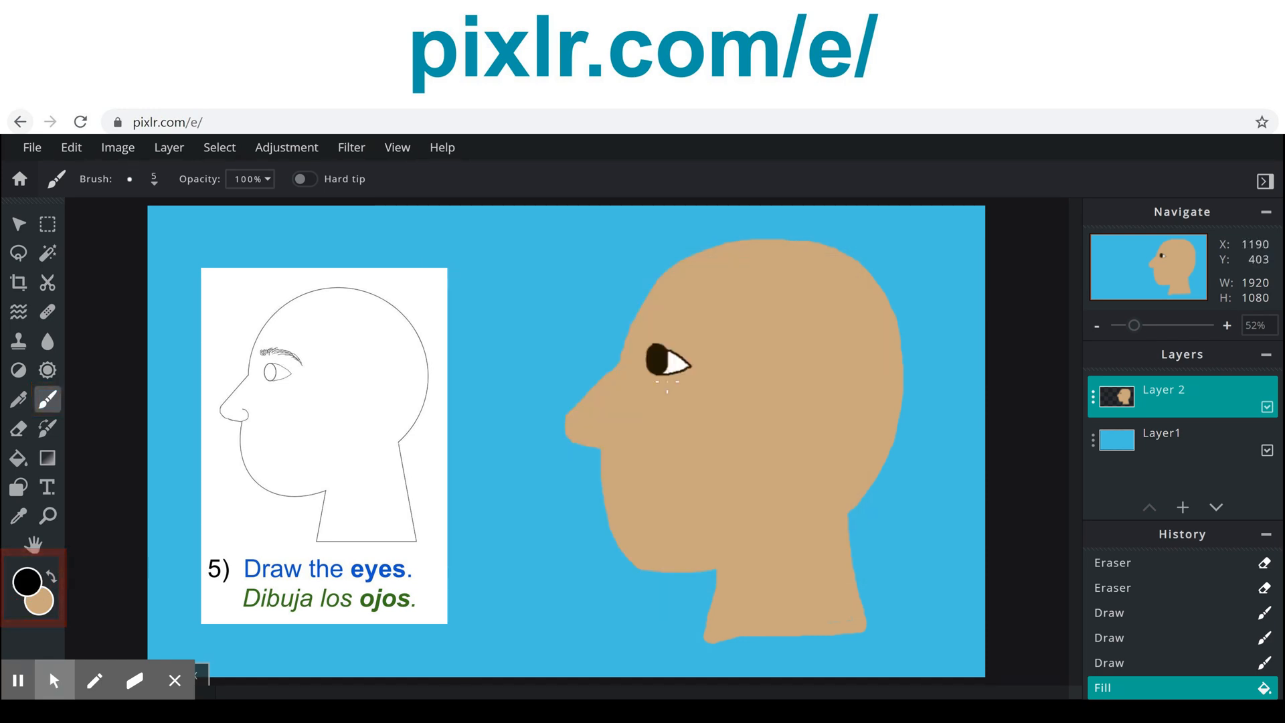
{"action": "left_click", "coordinate": [156, 179]}
{"action": "left_click", "coordinate": [267, 411]}
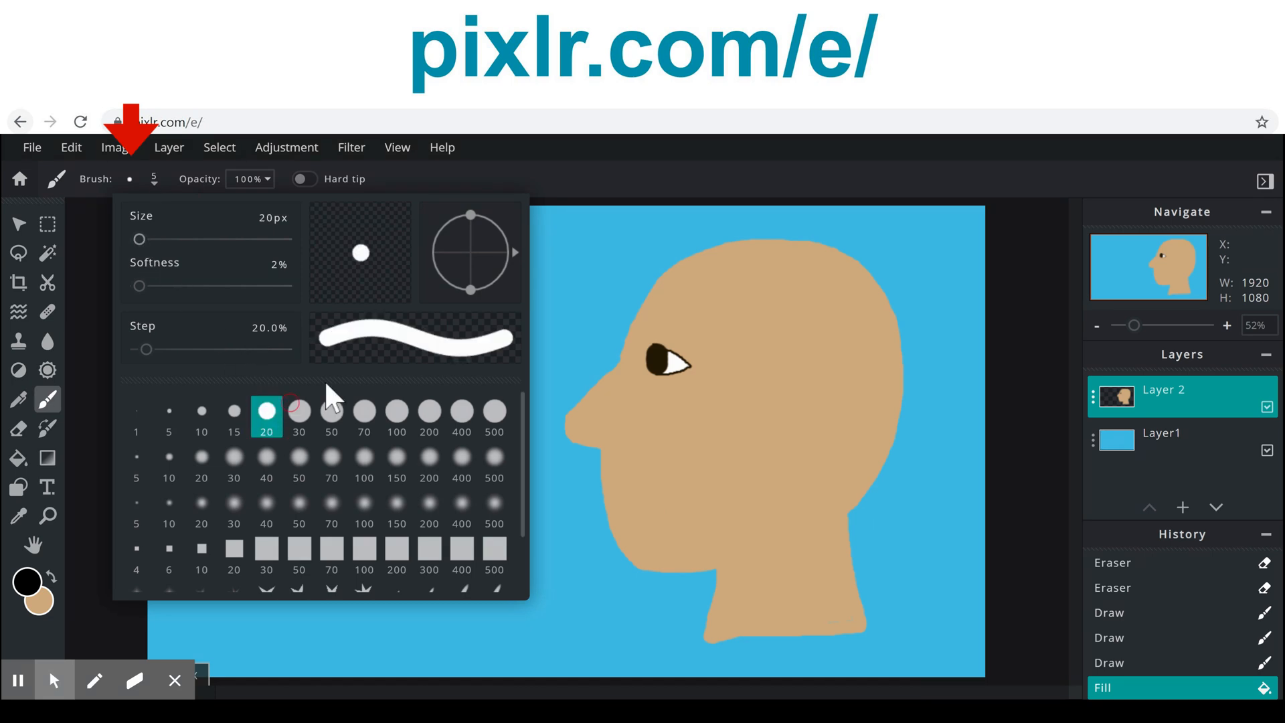
{"action": "left_click", "coordinate": [653, 196]}
{"action": "left_click_drag", "start_coordinate": [653, 319], "coordinate": [714, 352]}
{"action": "left_click_drag", "start_coordinate": [708, 342], "coordinate": [713, 348]}
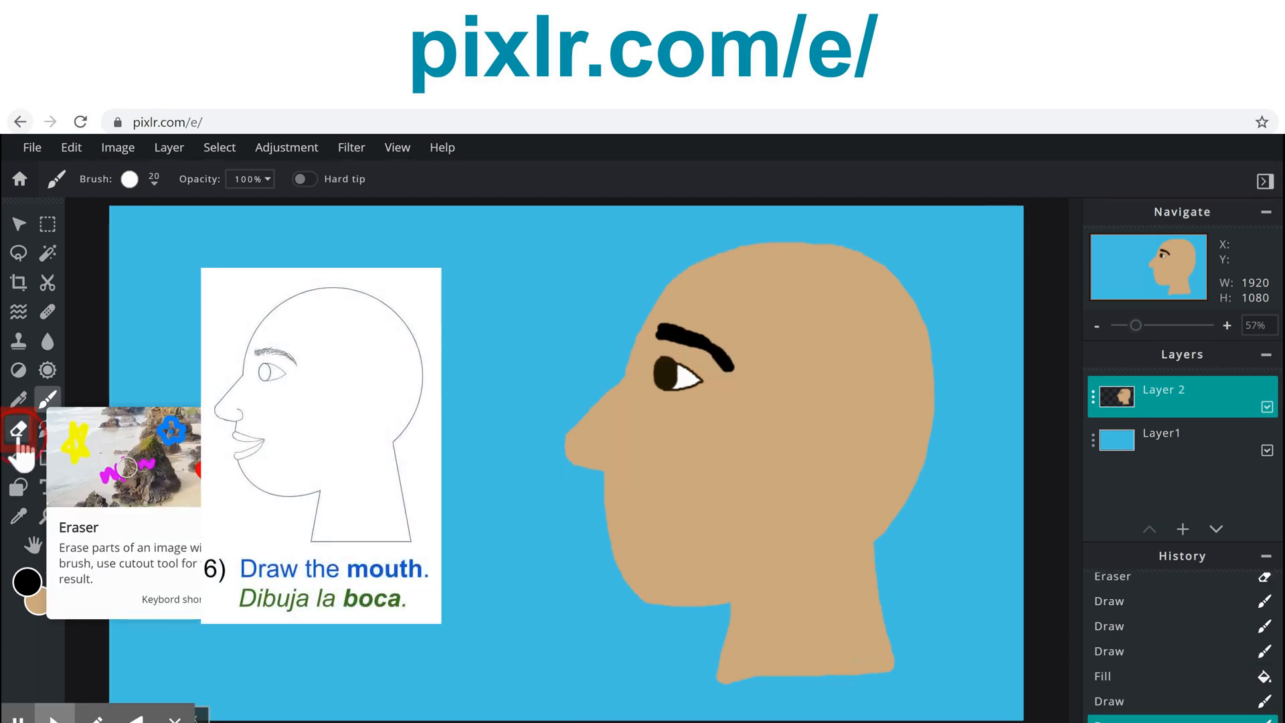
Erase an open mouth below the nose and paint coral (#E48466) lips around it with the 20 px brush
{"action": "left_click", "coordinate": [18, 432]}
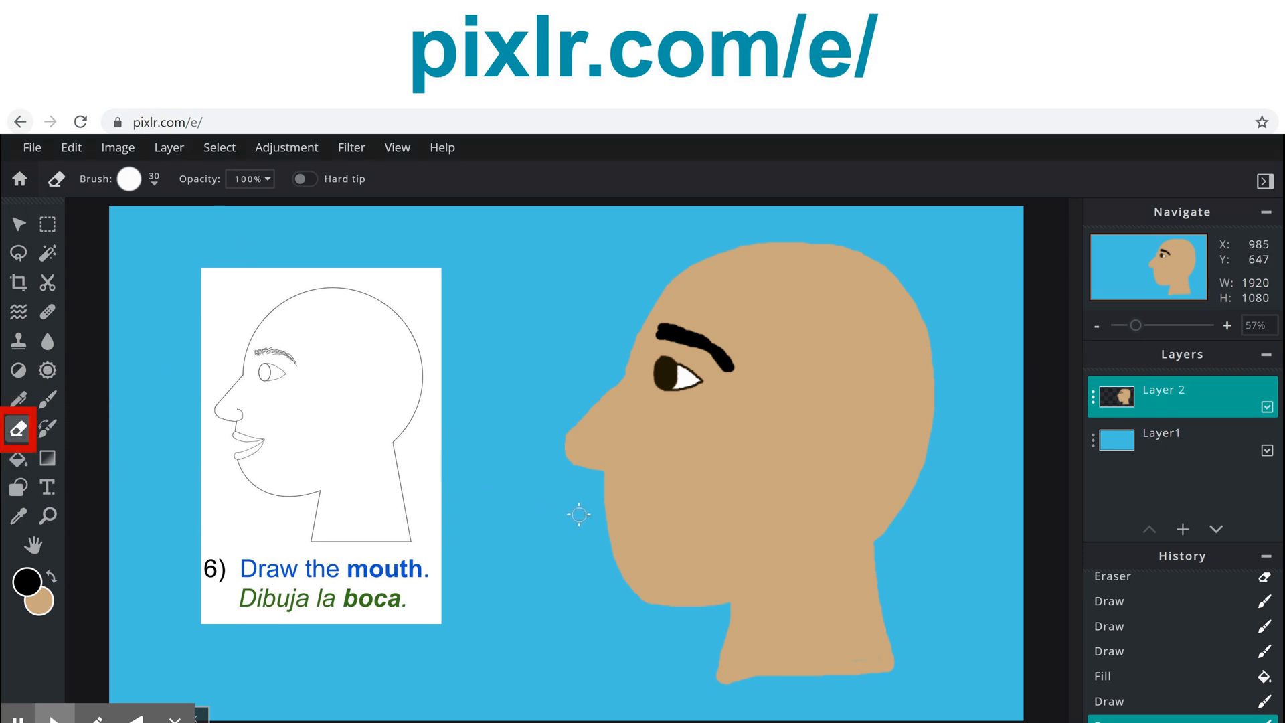
{"action": "left_click_drag", "start_coordinate": [637, 511], "coordinate": [632, 520]}
{"action": "left_click", "coordinate": [48, 400]}
{"action": "left_click", "coordinate": [26, 581]}
{"action": "left_click", "coordinate": [689, 371]}
{"action": "left_click", "coordinate": [545, 361]}
{"action": "left_click", "coordinate": [684, 535]}
{"action": "left_click", "coordinate": [567, 353]}
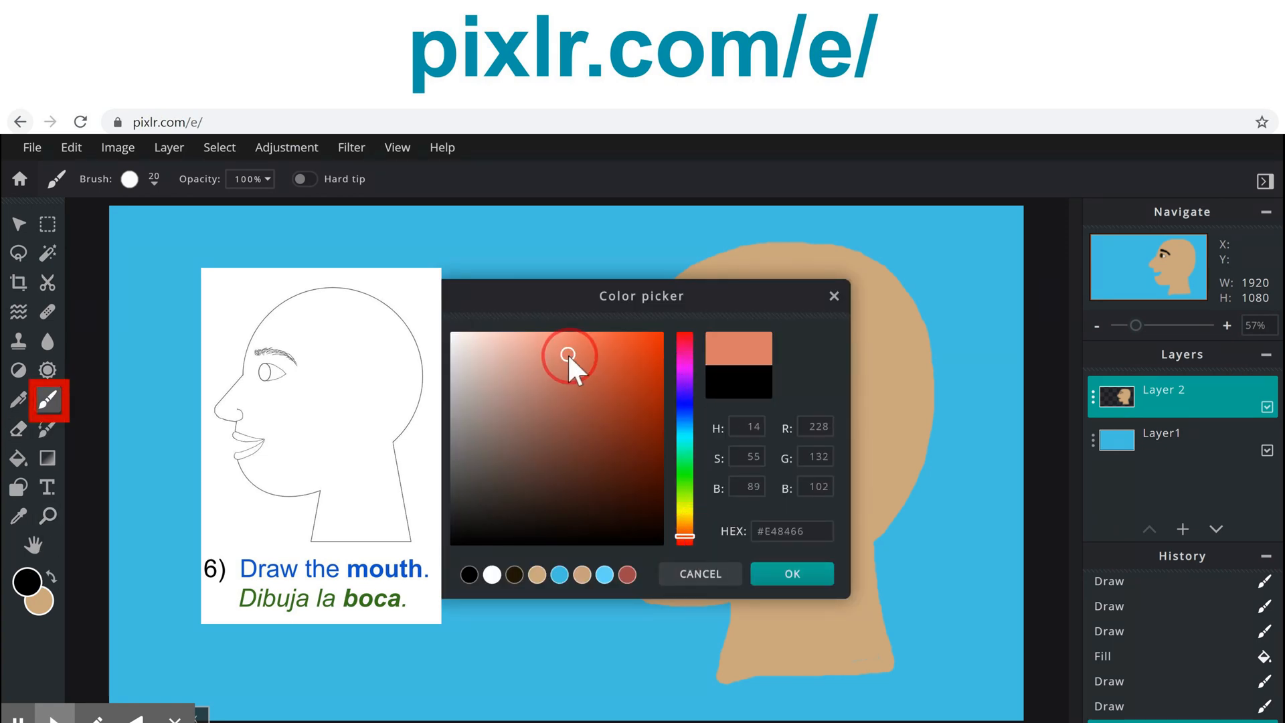
{"action": "left_click", "coordinate": [792, 574]}
{"action": "mouse_move", "coordinate": [604, 498]}
{"action": "left_mouse_down"}
{"action": "mouse_move", "coordinate": [659, 496]}
{"action": "mouse_move", "coordinate": [661, 519]}
{"action": "mouse_move", "coordinate": [611, 540]}
{"action": "mouse_move", "coordinate": [625, 536]}
{"action": "mouse_move", "coordinate": [605, 500]}
{"action": "mouse_move", "coordinate": [671, 509]}
{"action": "left_mouse_up"}
Undo the last lip stroke and tidy the upper edge of the lips with the tan colour
{"action": "left_click", "coordinate": [73, 148]}
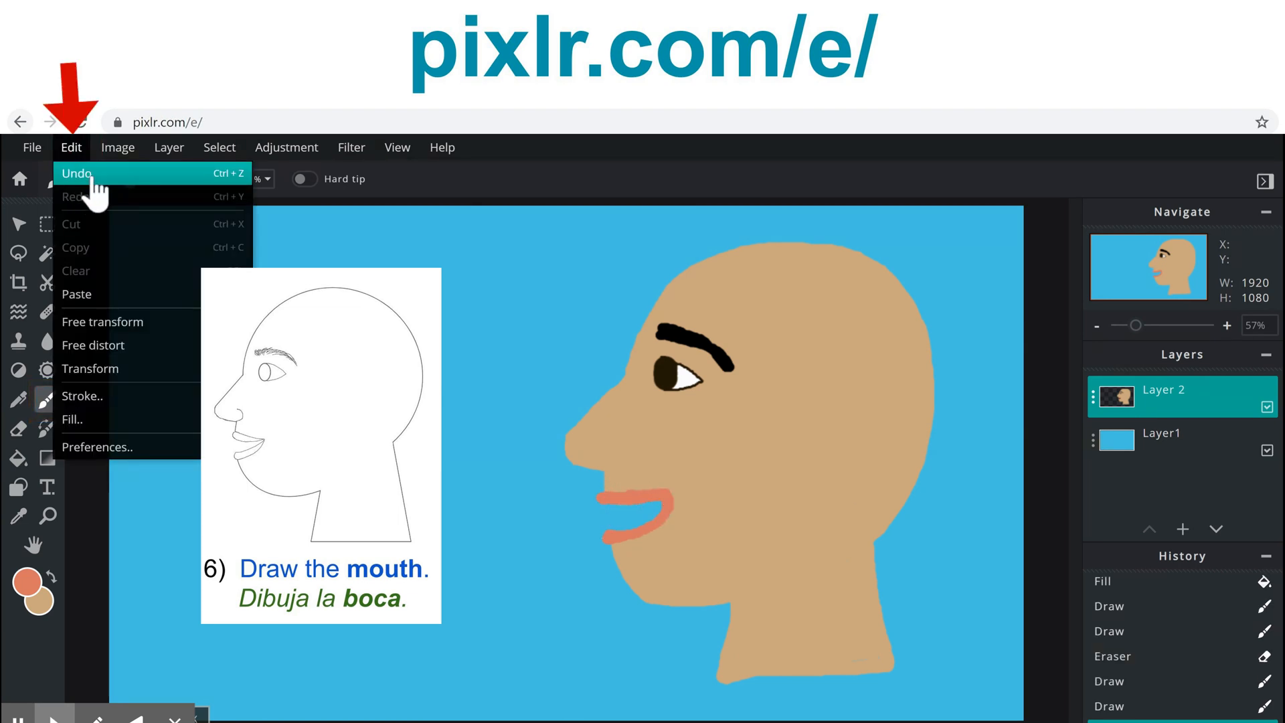
{"action": "left_click", "coordinate": [94, 175]}
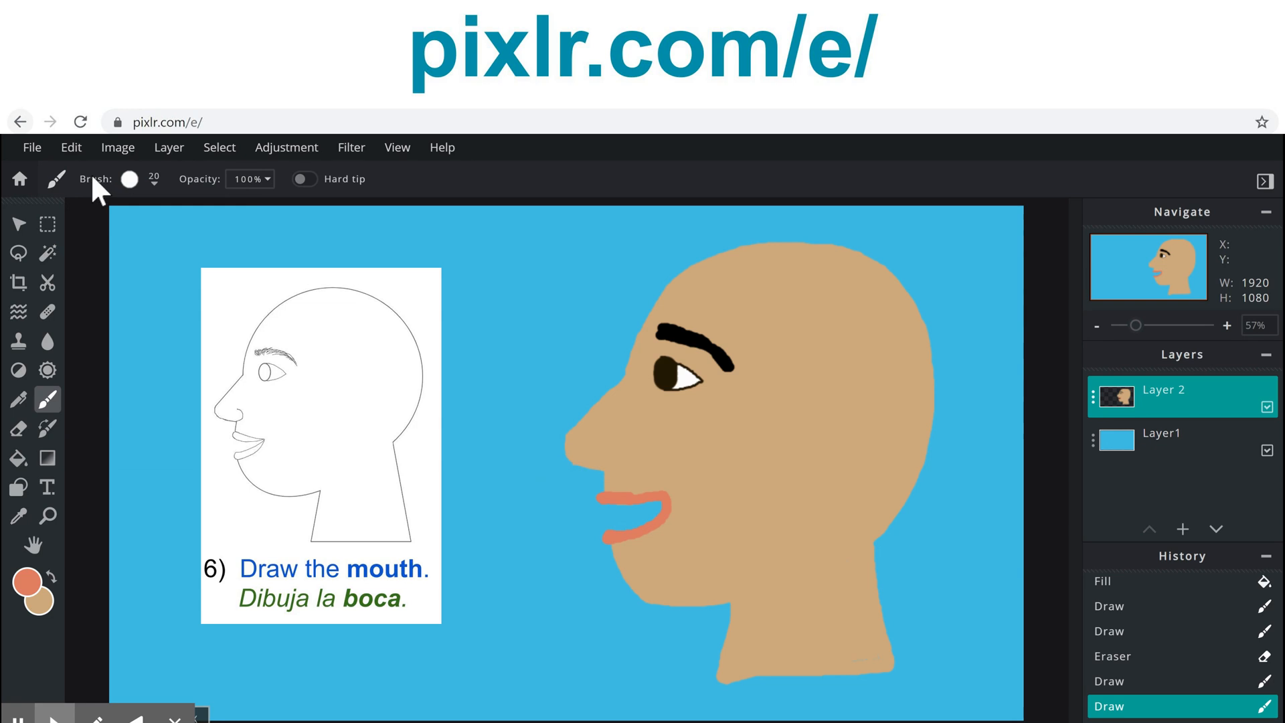
{"action": "left_click_drag", "start_coordinate": [617, 497], "coordinate": [669, 489]}
{"action": "left_click", "coordinate": [53, 577]}
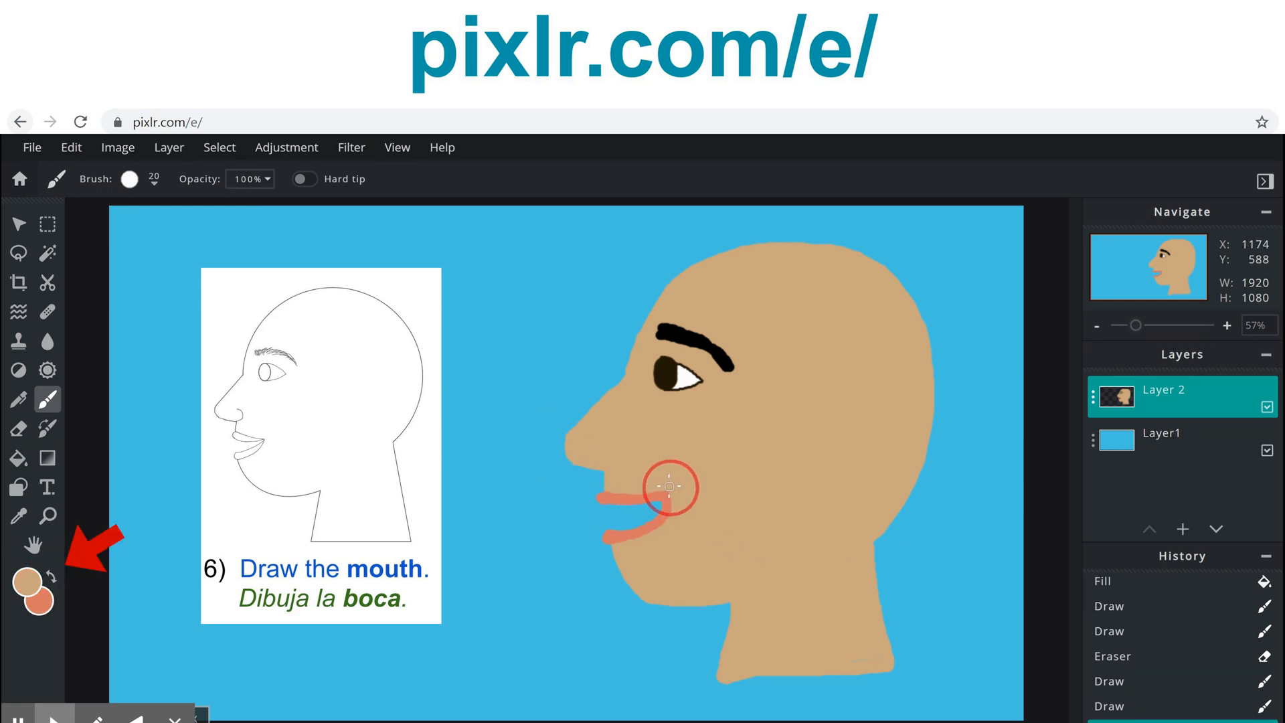
{"action": "left_click", "coordinate": [52, 577]}
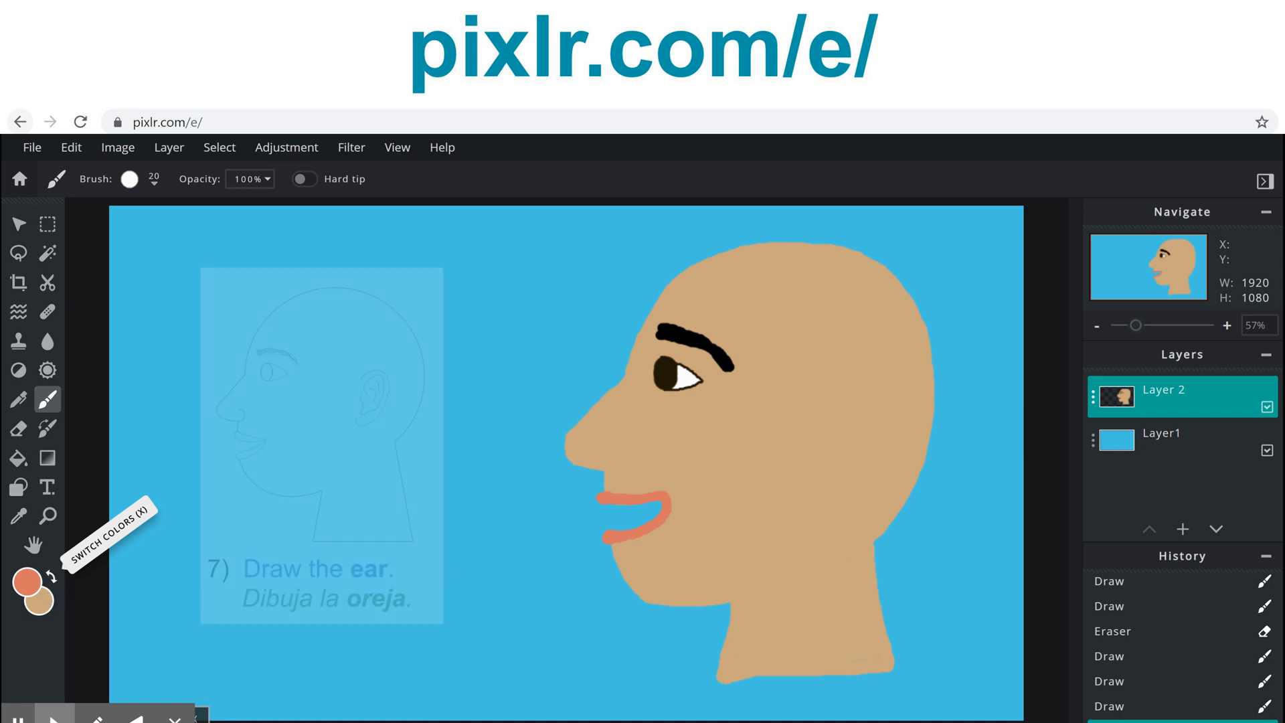
Choose a darker tan and draw the ear's outer curve and inner folds toward the back of the head
{"action": "left_click", "coordinate": [36, 587]}
{"action": "left_click_drag", "start_coordinate": [679, 533], "coordinate": [689, 526]}
{"action": "left_click_drag", "start_coordinate": [571, 423], "coordinate": [555, 426]}
{"action": "left_click", "coordinate": [559, 393]}
{"action": "left_click", "coordinate": [791, 574]}
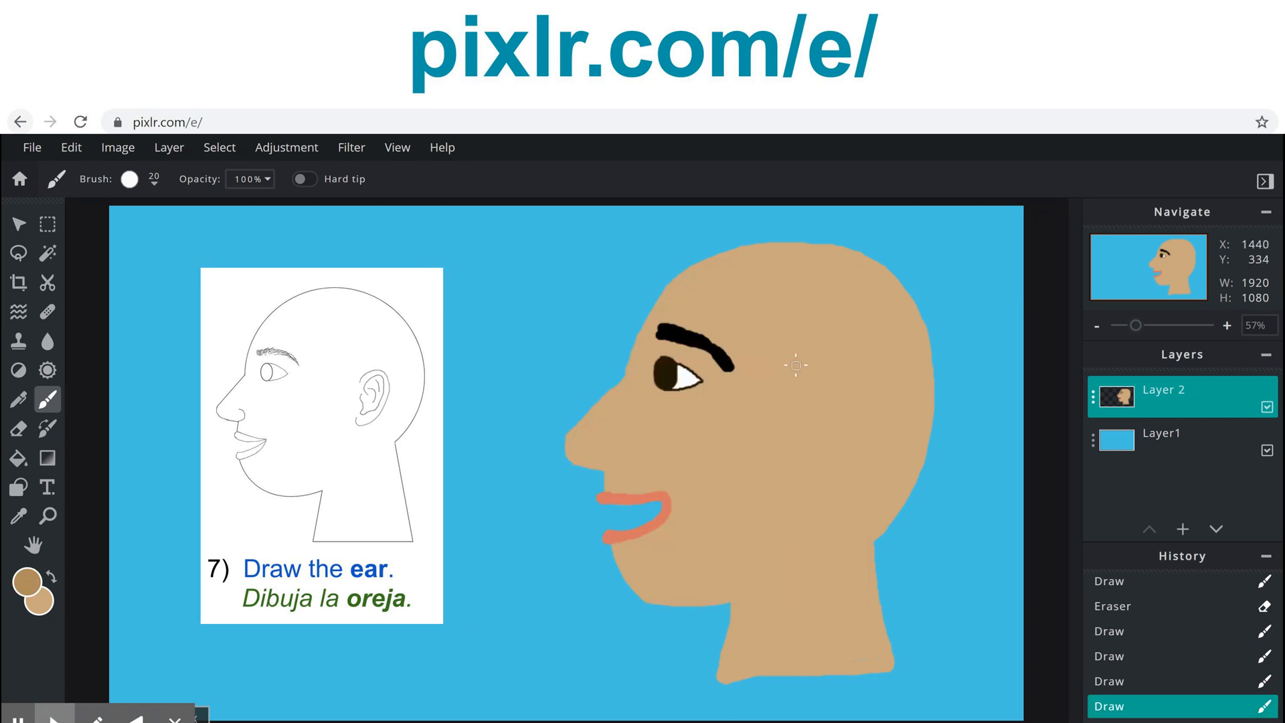
{"action": "mouse_move", "coordinate": [844, 390]}
{"action": "left_mouse_down"}
{"action": "mouse_move", "coordinate": [845, 473]}
{"action": "mouse_move", "coordinate": [793, 488]}
{"action": "left_mouse_up"}
{"action": "mouse_move", "coordinate": [810, 437]}
{"action": "left_mouse_down"}
{"action": "mouse_move", "coordinate": [838, 435]}
{"action": "mouse_move", "coordinate": [837, 455]}
{"action": "left_mouse_up"}
{"action": "left_click_drag", "start_coordinate": [810, 451], "coordinate": [822, 474]}
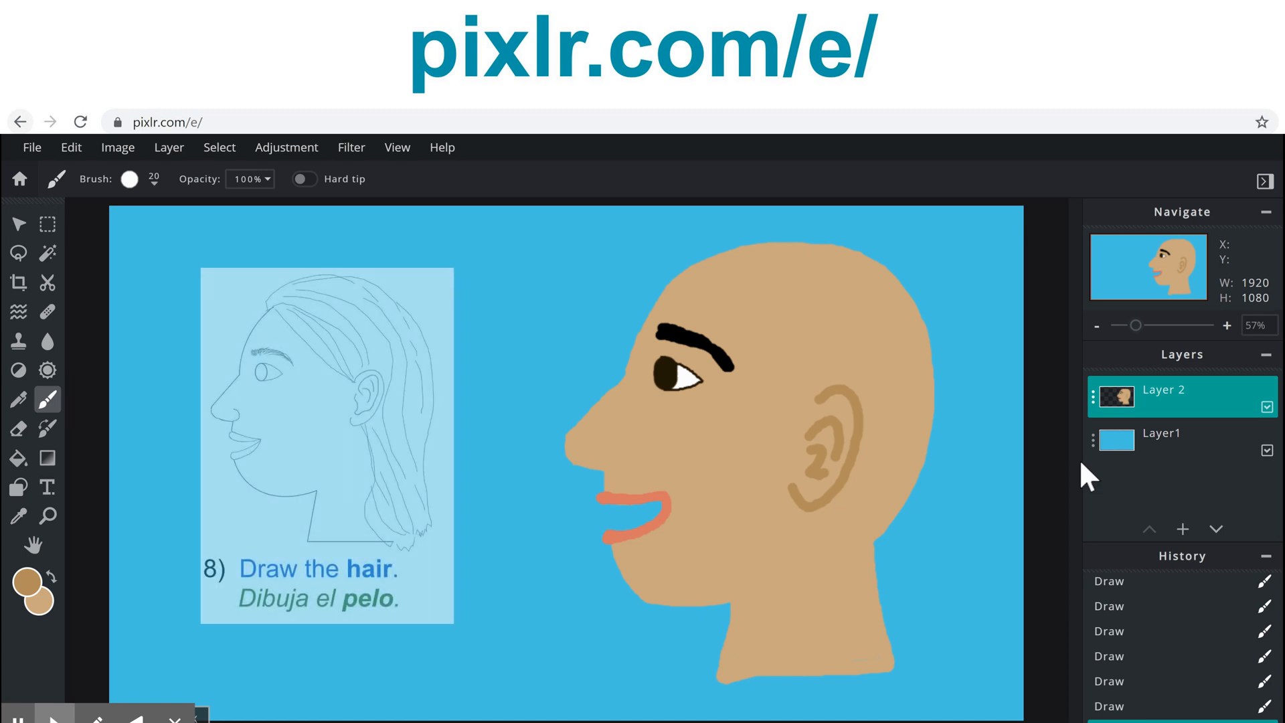
Outline long hair in black with a 50 px round brush, from the forehead around the ear and down the back
{"action": "left_click", "coordinate": [28, 581]}
{"action": "left_click", "coordinate": [537, 576]}
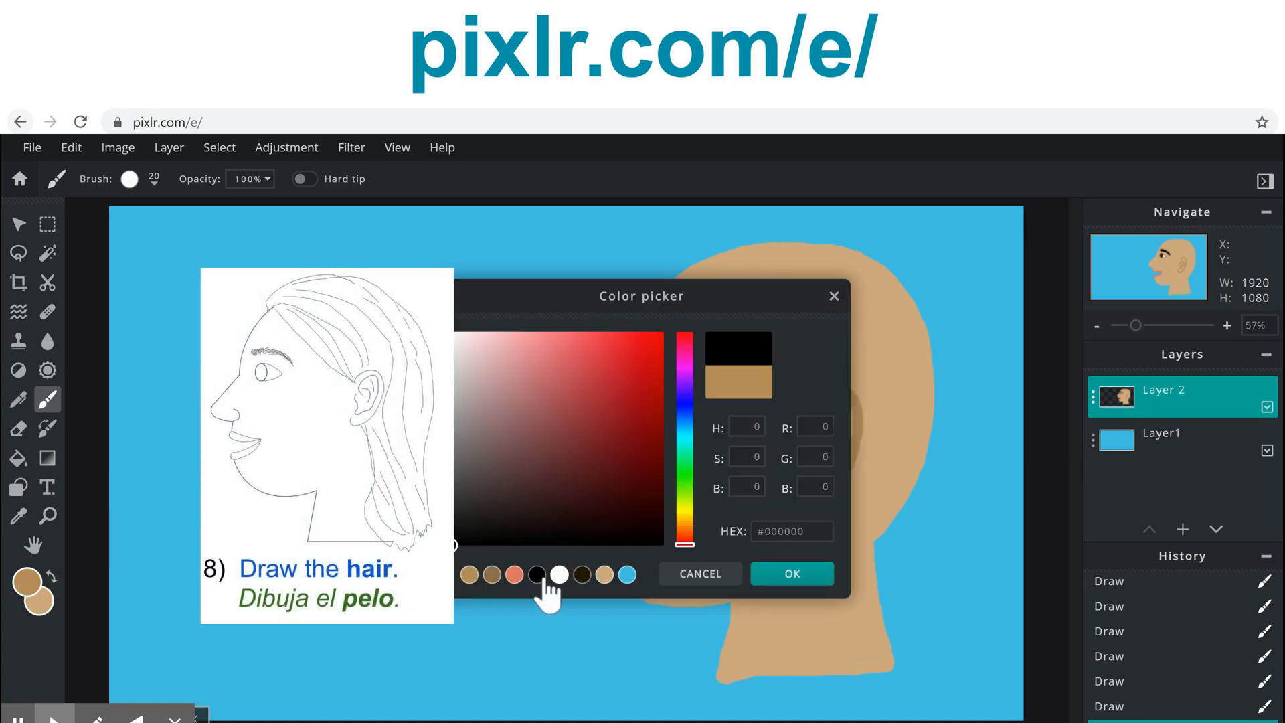
{"action": "left_click", "coordinate": [793, 575]}
{"action": "left_click", "coordinate": [131, 180]}
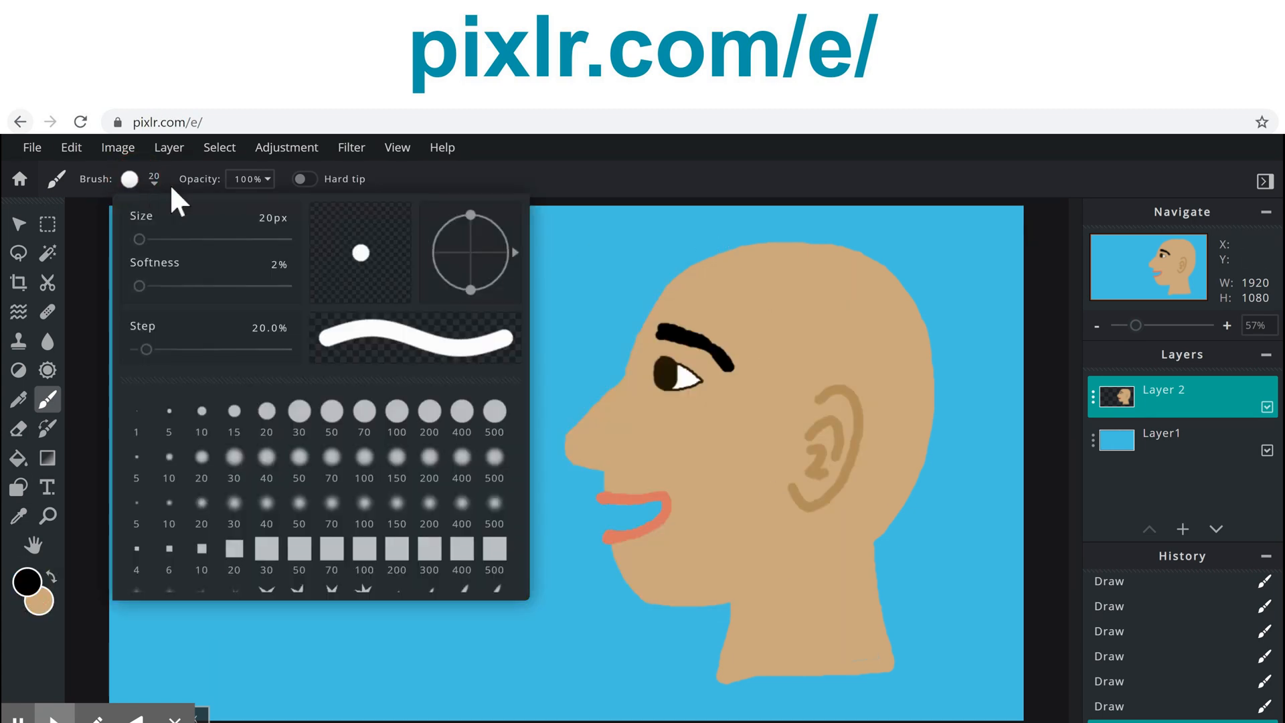
{"action": "scroll", "coordinate": [231, 414], "scroll_direction": "up", "scroll_amount": 1}
{"action": "left_click", "coordinate": [332, 412]}
{"action": "mouse_move", "coordinate": [671, 288]}
{"action": "left_mouse_down"}
{"action": "mouse_move", "coordinate": [814, 395]}
{"action": "mouse_move", "coordinate": [932, 430]}
{"action": "mouse_move", "coordinate": [983, 703]}
{"action": "left_mouse_up"}
{"action": "mouse_move", "coordinate": [814, 395]}
{"action": "left_mouse_down"}
{"action": "mouse_move", "coordinate": [845, 381]}
{"action": "mouse_move", "coordinate": [877, 720]}
{"action": "left_mouse_up"}
{"action": "left_click_drag", "start_coordinate": [696, 277], "coordinate": [817, 315]}
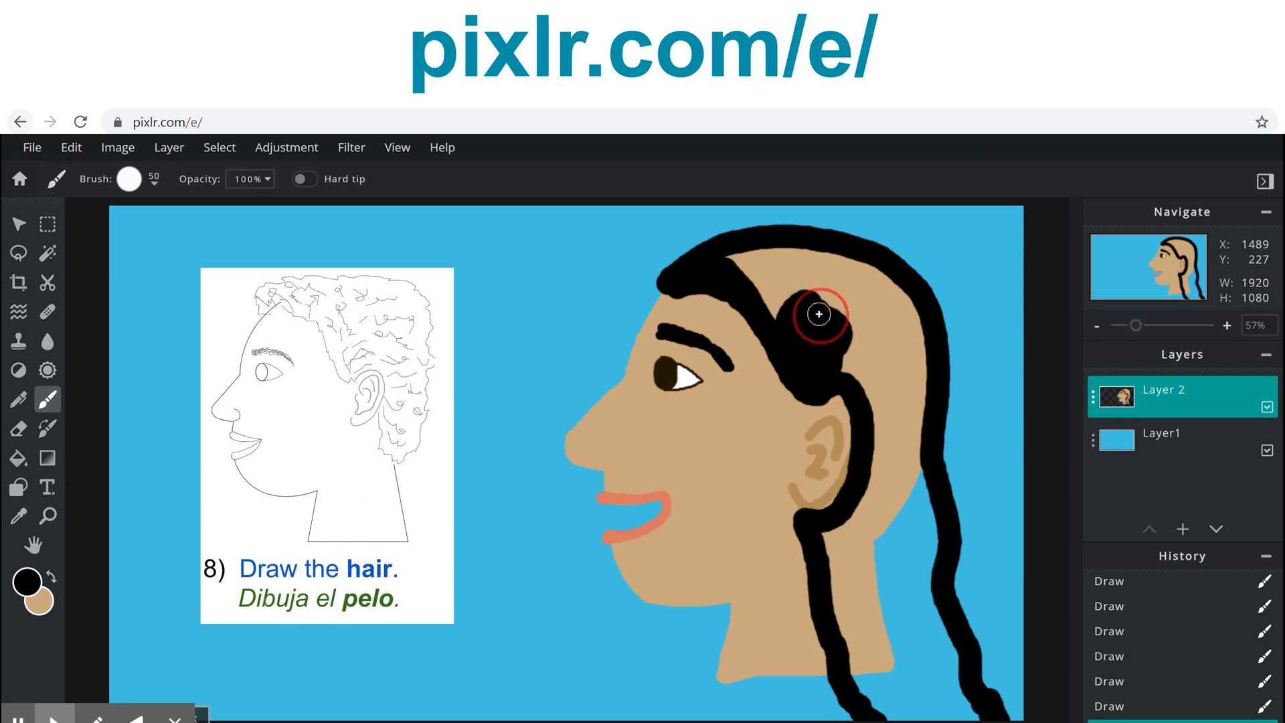
Fill the enclosed hair areas with black and paint over the remaining gaps with the 50 px brush
{"action": "left_click", "coordinate": [18, 459]}
{"action": "left_click", "coordinate": [876, 295]}
{"action": "left_click", "coordinate": [914, 576]}
{"action": "left_click", "coordinate": [48, 405]}
{"action": "mouse_move", "coordinate": [923, 468]}
{"action": "left_mouse_down"}
{"action": "mouse_move", "coordinate": [855, 551]}
{"action": "mouse_move", "coordinate": [861, 382]}
{"action": "mouse_move", "coordinate": [923, 357]}
{"action": "mouse_move", "coordinate": [962, 696]}
{"action": "left_mouse_up"}
{"action": "left_click_drag", "start_coordinate": [797, 293], "coordinate": [817, 314]}
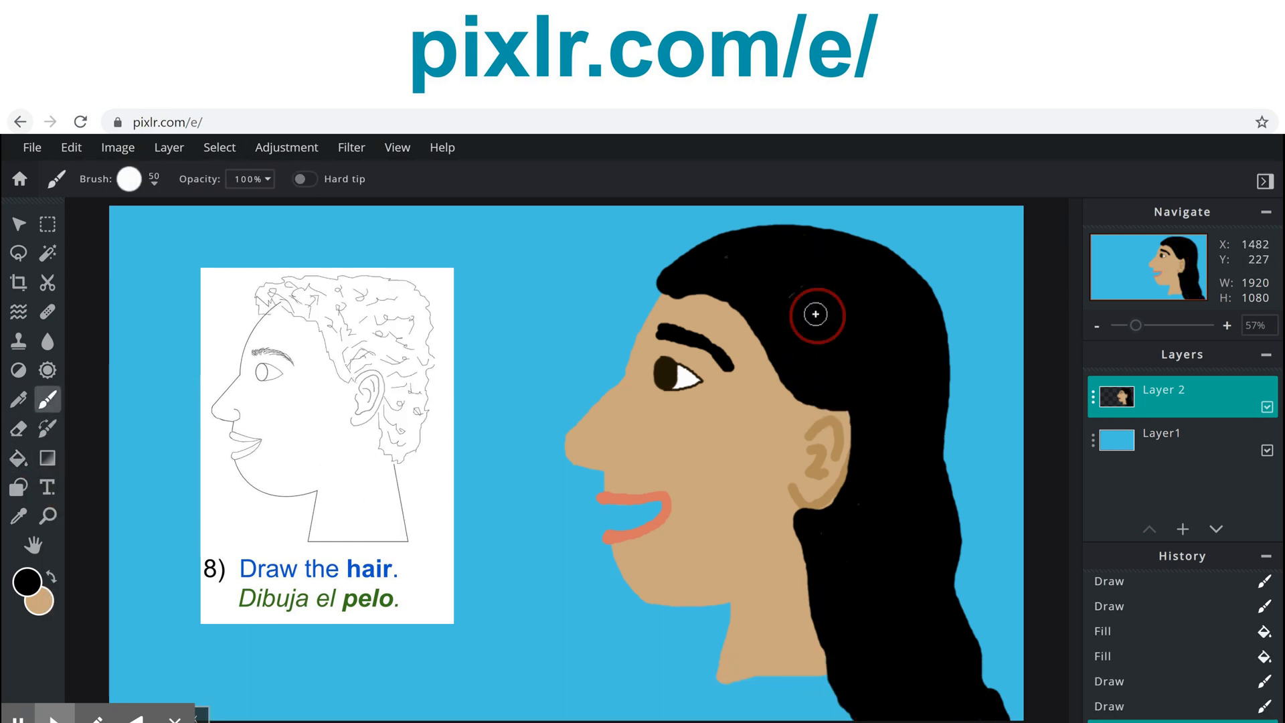
Paint wavy strands throughout the hair in very dark brown with the 50 px slanted brush
{"action": "left_click", "coordinate": [27, 582]}
{"action": "left_click", "coordinate": [582, 574]}
{"action": "left_click", "coordinate": [792, 574]}
{"action": "left_click", "coordinate": [153, 183]}
{"action": "left_click", "coordinate": [459, 525]}
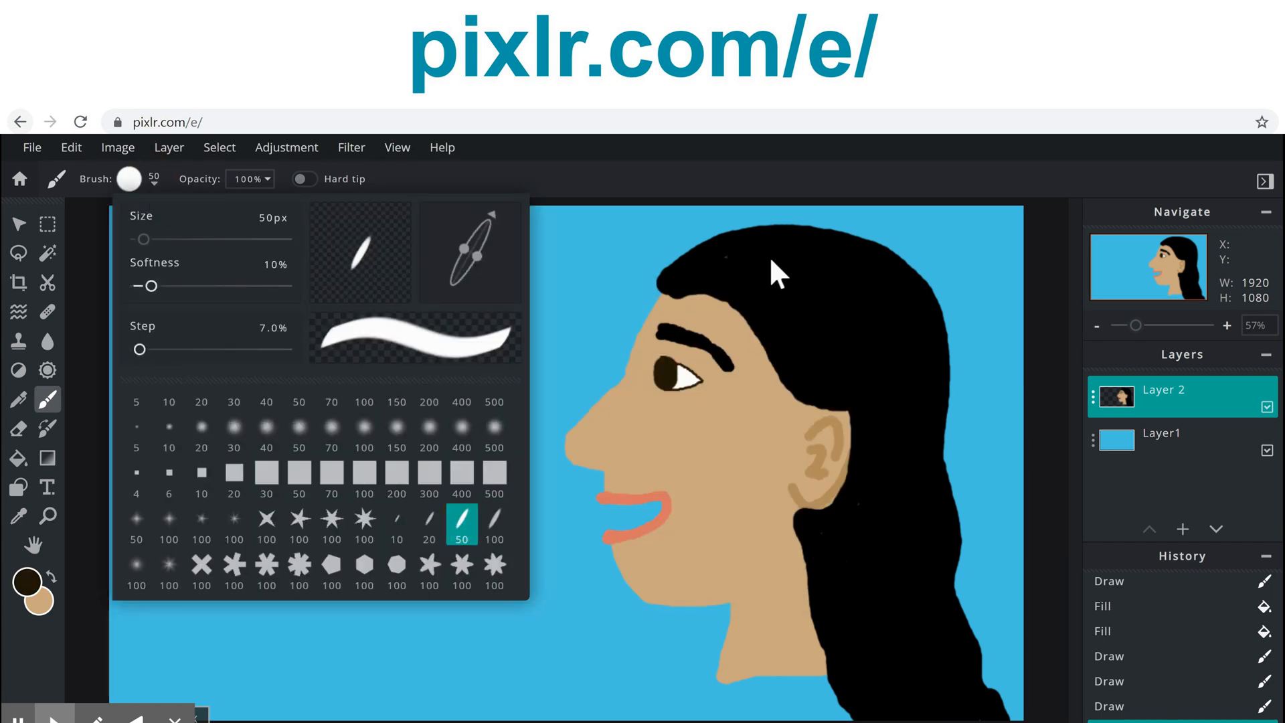
{"action": "left_click", "coordinate": [768, 257]}
{"action": "left_click_drag", "start_coordinate": [725, 257], "coordinate": [839, 360]}
{"action": "left_click_drag", "start_coordinate": [833, 258], "coordinate": [922, 390]}
{"action": "left_click_drag", "start_coordinate": [869, 375], "coordinate": [906, 715]}
{"action": "left_click_drag", "start_coordinate": [925, 474], "coordinate": [954, 721]}
{"action": "left_click_drag", "start_coordinate": [666, 281], "coordinate": [862, 400]}
{"action": "left_click_drag", "start_coordinate": [726, 258], "coordinate": [851, 602]}
{"action": "left_click_drag", "start_coordinate": [881, 462], "coordinate": [898, 716]}
{"action": "left_click_drag", "start_coordinate": [806, 219], "coordinate": [1000, 716]}
{"action": "mouse_move", "coordinate": [663, 283]}
{"action": "left_mouse_down"}
{"action": "mouse_move", "coordinate": [783, 212]}
{"action": "mouse_move", "coordinate": [916, 287]}
{"action": "left_mouse_up"}
{"action": "mouse_move", "coordinate": [931, 271]}
{"action": "left_mouse_down"}
{"action": "mouse_move", "coordinate": [958, 350]}
{"action": "mouse_move", "coordinate": [940, 603]}
{"action": "left_mouse_up"}
Trim the outer edge of the hair with the Eraser and undo the last change
{"action": "left_click", "coordinate": [18, 428]}
{"action": "mouse_move", "coordinate": [760, 210]}
{"action": "left_mouse_down"}
{"action": "mouse_move", "coordinate": [965, 335]}
{"action": "mouse_move", "coordinate": [942, 511]}
{"action": "left_mouse_up"}
{"action": "left_click", "coordinate": [154, 179]}
{"action": "scroll", "coordinate": [387, 532], "scroll_direction": "down", "scroll_amount": 2}
{"action": "scroll", "coordinate": [247, 535], "scroll_direction": "up", "scroll_amount": 2}
{"action": "left_click", "coordinate": [264, 410]}
{"action": "left_click", "coordinate": [72, 147]}
{"action": "left_click", "coordinate": [79, 175]}
Add loose wavy strands along the back and ends of the hair in dark brown and black
{"action": "left_click", "coordinate": [48, 400]}
{"action": "left_click_drag", "start_coordinate": [937, 310], "coordinate": [972, 660]}
{"action": "left_click", "coordinate": [27, 582]}
{"action": "left_click", "coordinate": [493, 575]}
{"action": "left_click", "coordinate": [792, 574]}
{"action": "mouse_move", "coordinate": [860, 231]}
{"action": "left_mouse_down"}
{"action": "mouse_move", "coordinate": [966, 453]}
{"action": "mouse_move", "coordinate": [967, 569]}
{"action": "left_mouse_up"}
{"action": "left_click_drag", "start_coordinate": [965, 596], "coordinate": [1022, 701]}
{"action": "left_click_drag", "start_coordinate": [872, 298], "coordinate": [882, 331]}
Paint a purple shirt across the base of the neck and shoulder with a 50 px round brush
{"action": "left_click", "coordinate": [127, 179]}
{"action": "left_click", "coordinate": [299, 411]}
{"action": "left_click", "coordinate": [332, 412]}
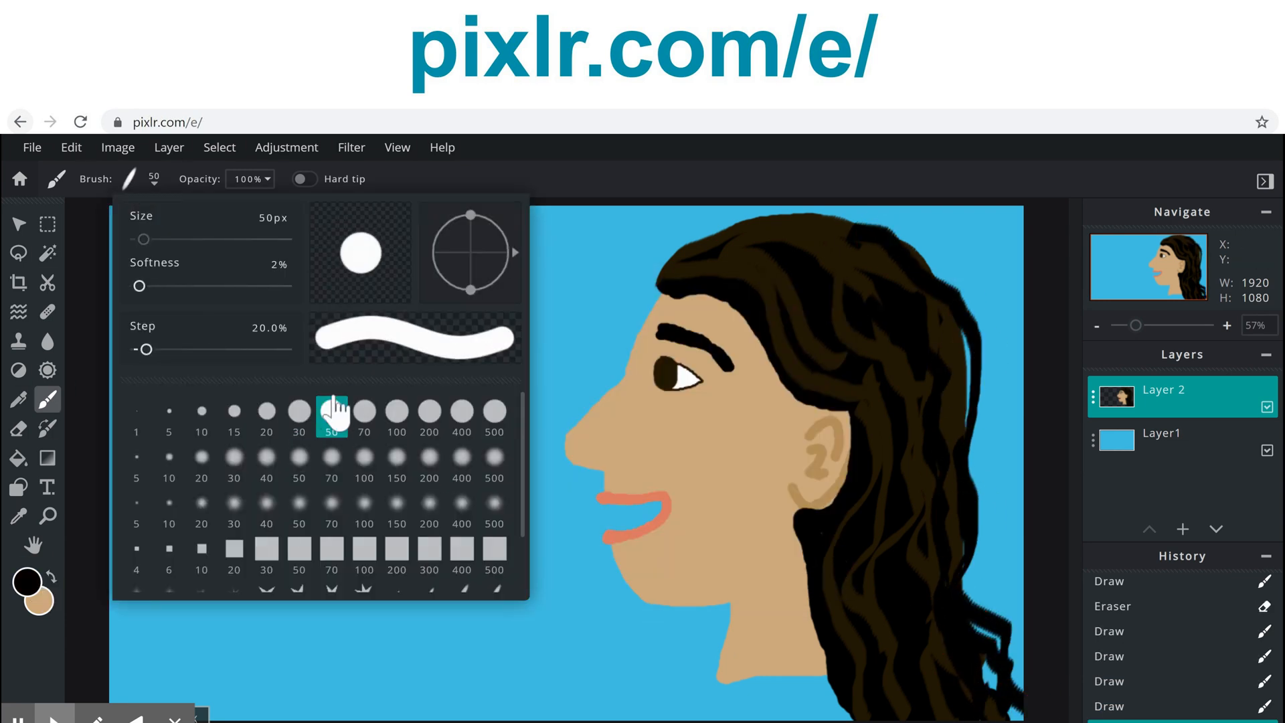
{"action": "left_click", "coordinate": [29, 583]}
{"action": "left_click", "coordinate": [684, 378]}
{"action": "left_click_drag", "start_coordinate": [642, 387], "coordinate": [662, 451]}
{"action": "left_click", "coordinate": [792, 574]}
{"action": "mouse_move", "coordinate": [824, 673]}
{"action": "left_mouse_down"}
{"action": "mouse_move", "coordinate": [762, 679]}
{"action": "mouse_move", "coordinate": [847, 718]}
{"action": "mouse_move", "coordinate": [797, 697]}
{"action": "left_mouse_up"}
Add a black pupil in the centre of the dark brown iris with a 20 px round brush
{"action": "left_click", "coordinate": [129, 179]}
{"action": "left_click", "coordinate": [268, 417]}
{"action": "left_click", "coordinate": [28, 585]}
{"action": "left_click", "coordinate": [493, 576]}
{"action": "left_click", "coordinate": [793, 573]}
{"action": "left_click", "coordinate": [664, 372]}
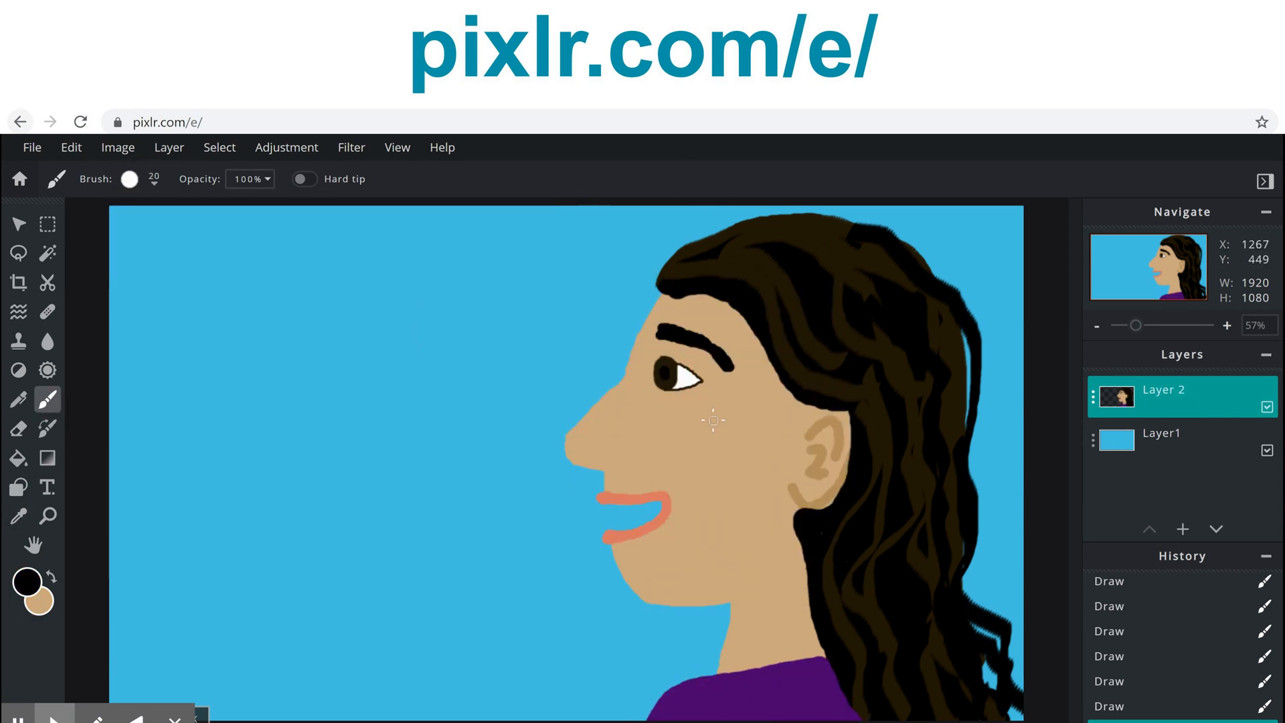
Sample the ear's darker tan with the Eyedropper and draw a curved nostril with a 10 px brush
{"action": "left_click", "coordinate": [18, 515]}
{"action": "left_click", "coordinate": [48, 401]}
{"action": "left_click", "coordinate": [18, 517]}
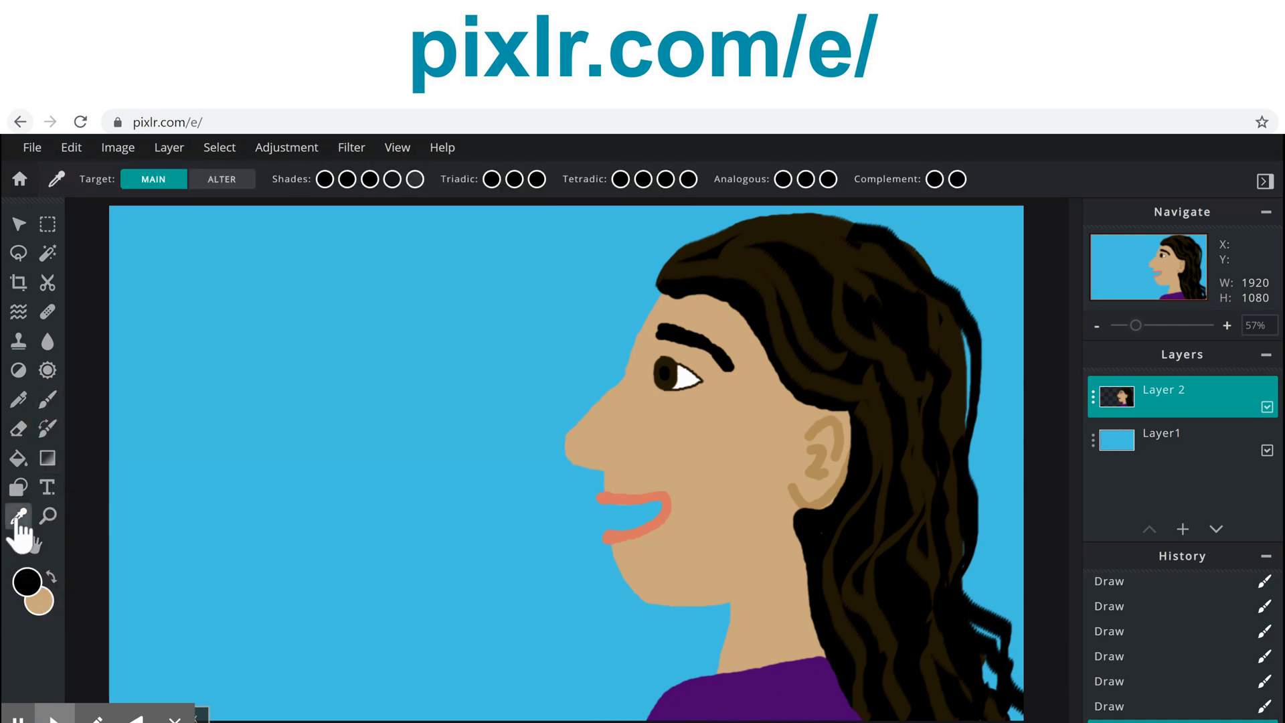
{"action": "left_click", "coordinate": [845, 397]}
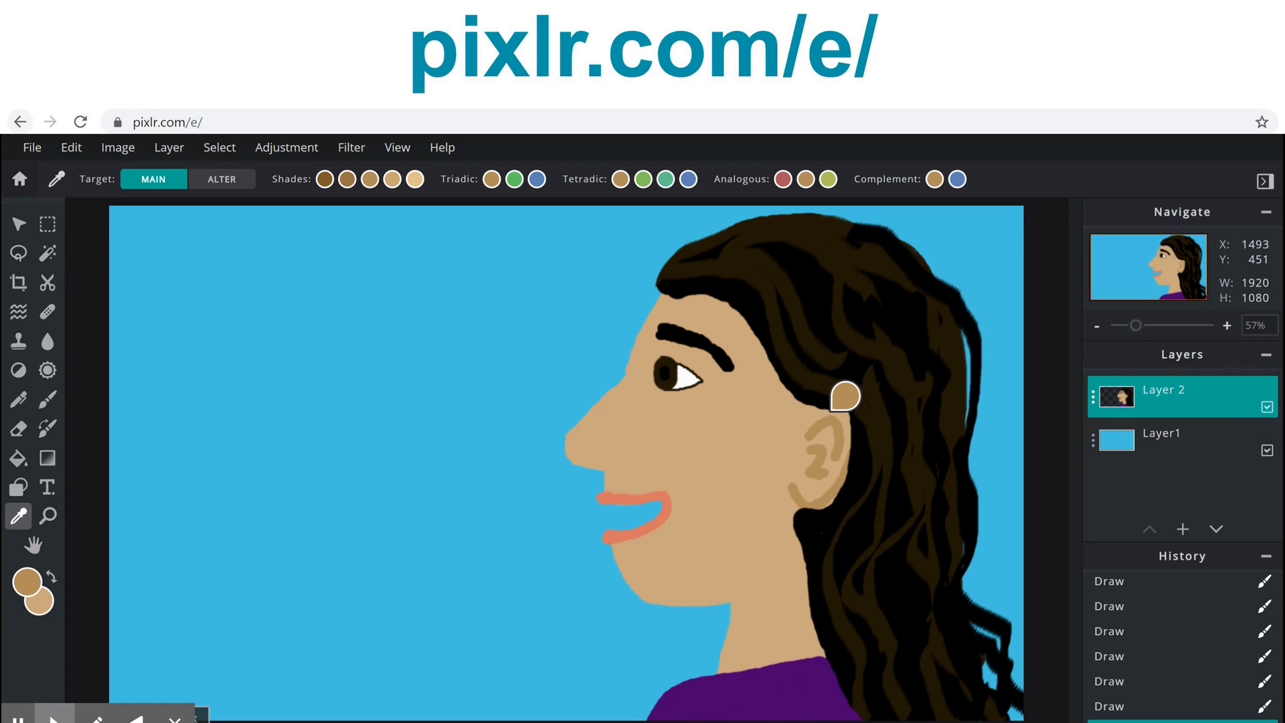
{"action": "left_click", "coordinate": [48, 400]}
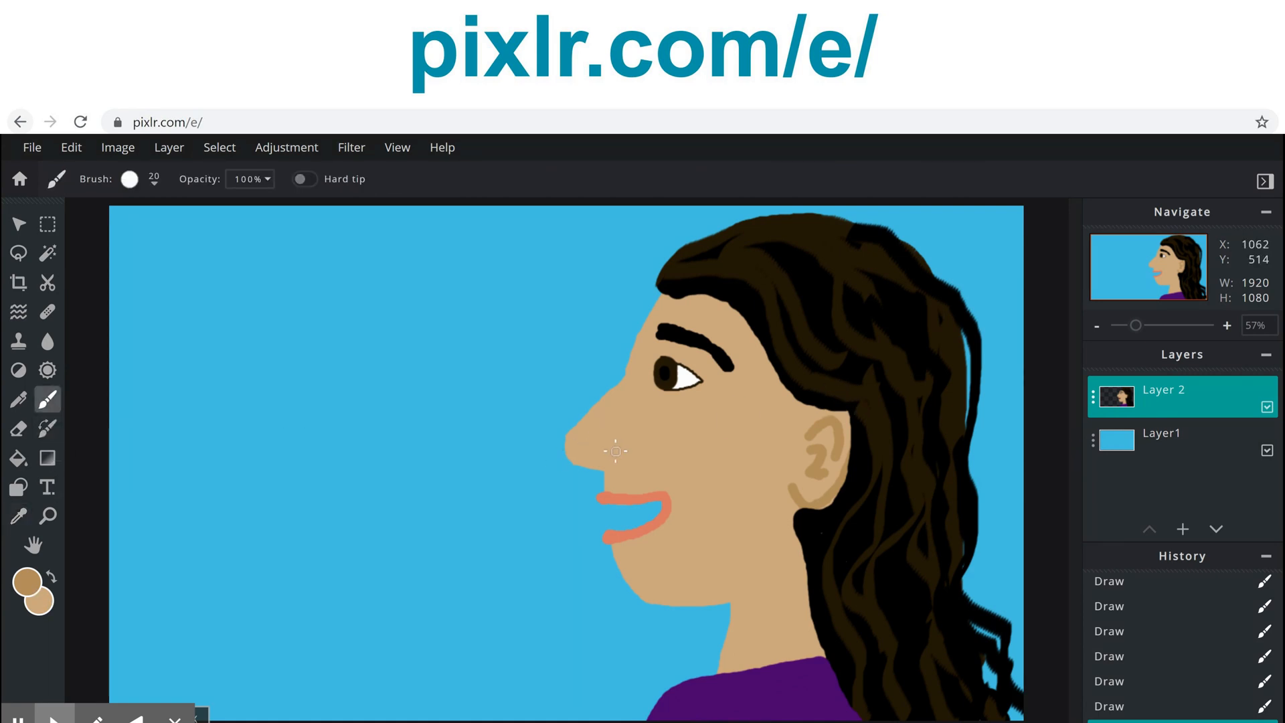
{"action": "left_click", "coordinate": [129, 178]}
{"action": "left_click", "coordinate": [201, 412]}
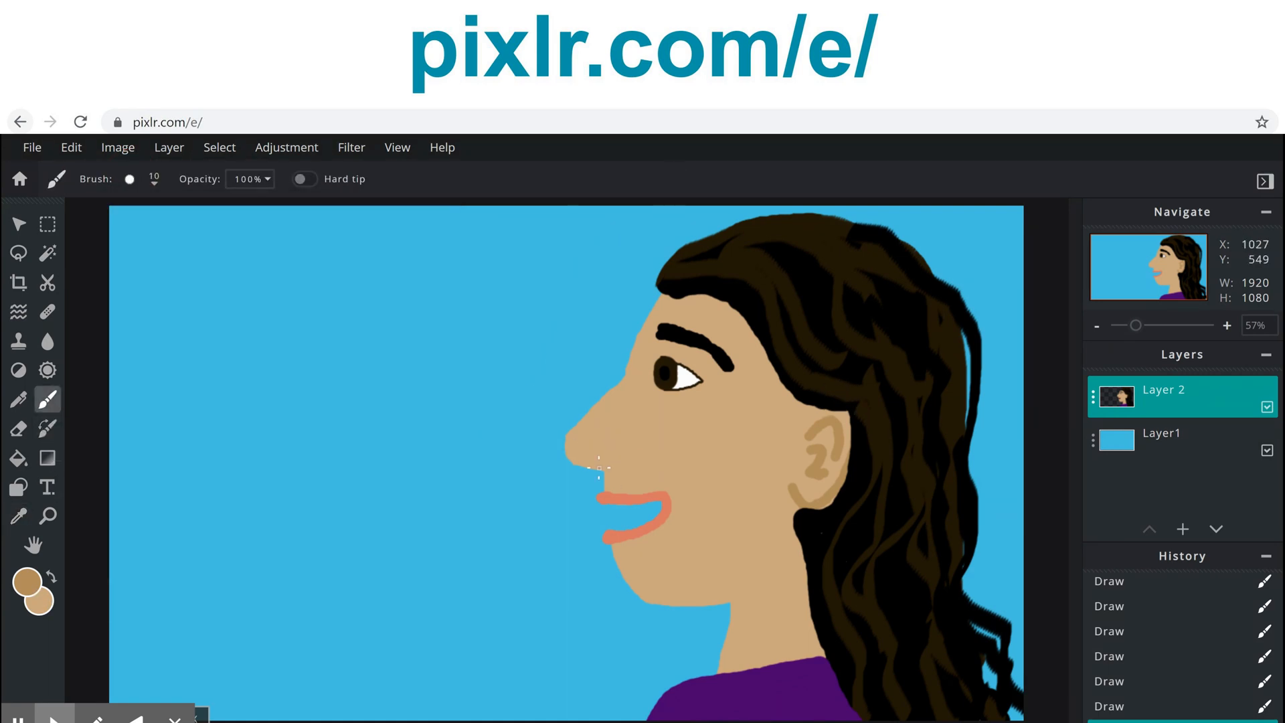
{"action": "left_click_drag", "start_coordinate": [616, 467], "coordinate": [607, 469]}
Set the drawing colour to black and paint short eyelashes along the top of the eye
{"action": "left_click", "coordinate": [25, 582]}
{"action": "left_click", "coordinate": [502, 571]}
{"action": "left_click", "coordinate": [769, 573]}
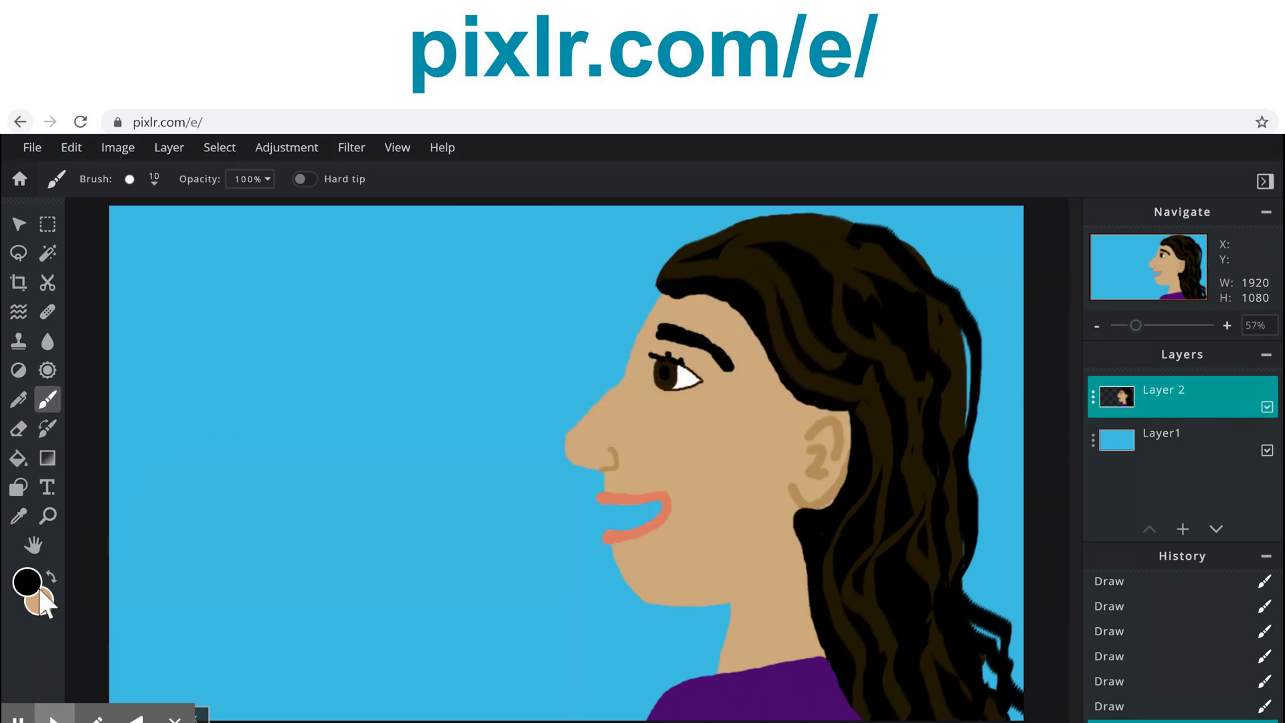
Set the drawing colour to dark red and the brush to 20 px, and undo the latest strokes
{"action": "left_click", "coordinate": [39, 589]}
{"action": "left_click", "coordinate": [654, 399]}
{"action": "left_click", "coordinate": [792, 573]}
{"action": "key", "text": "ctrl+z"}
{"action": "key", "text": "ctrl+z"}
{"action": "left_click", "coordinate": [130, 179]}
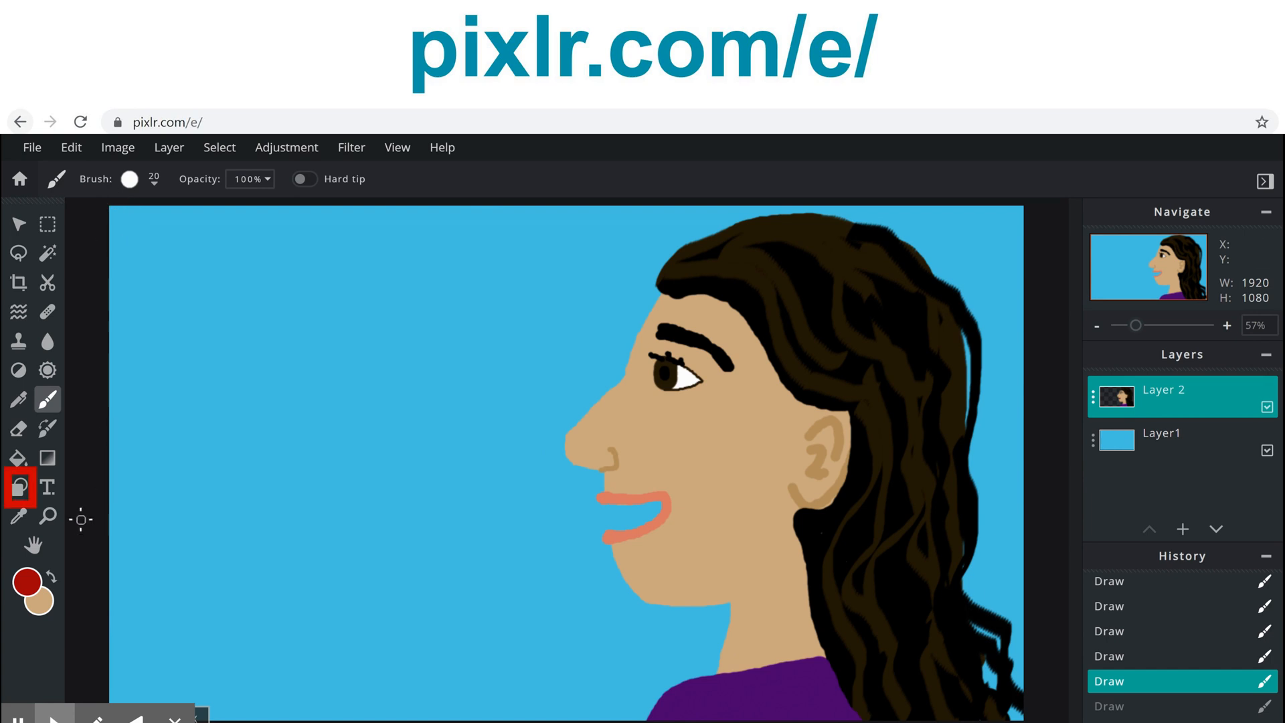
Draw a dark red ellipse around the eye with stroke 5, undoing the filled version and redrawing it without fill
{"action": "left_click", "coordinate": [22, 492]}
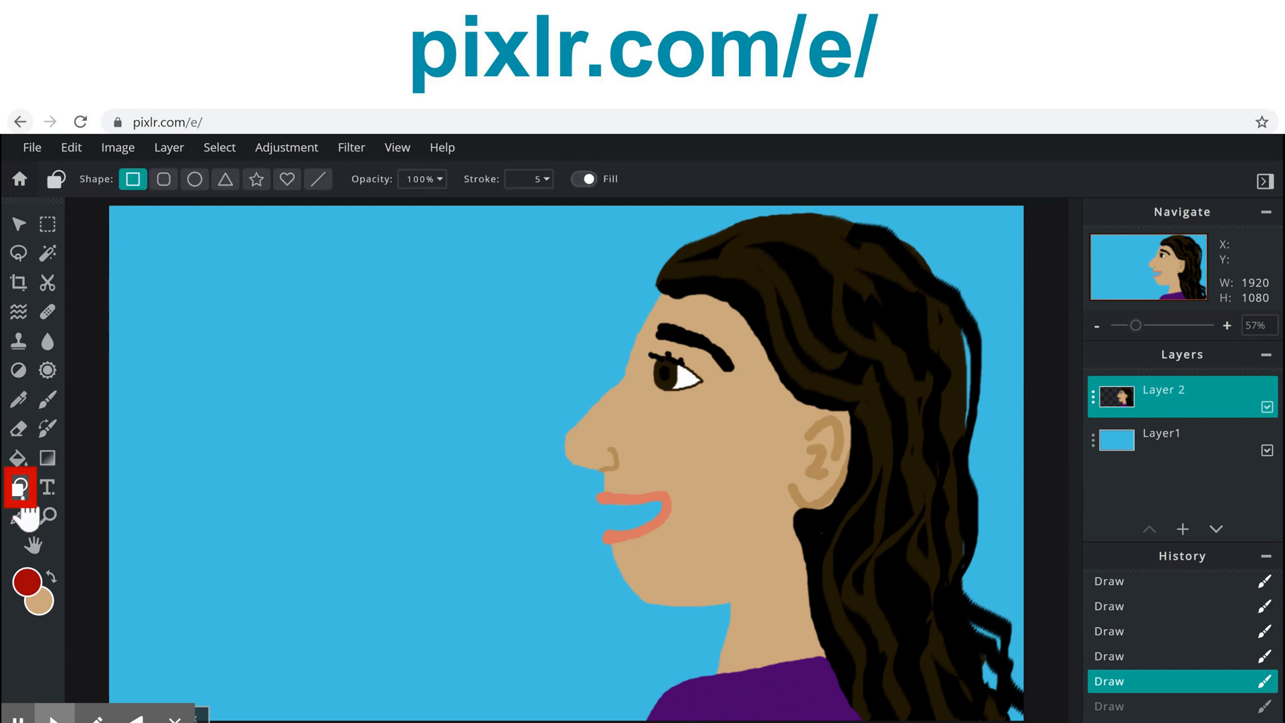
{"action": "left_click", "coordinate": [195, 179]}
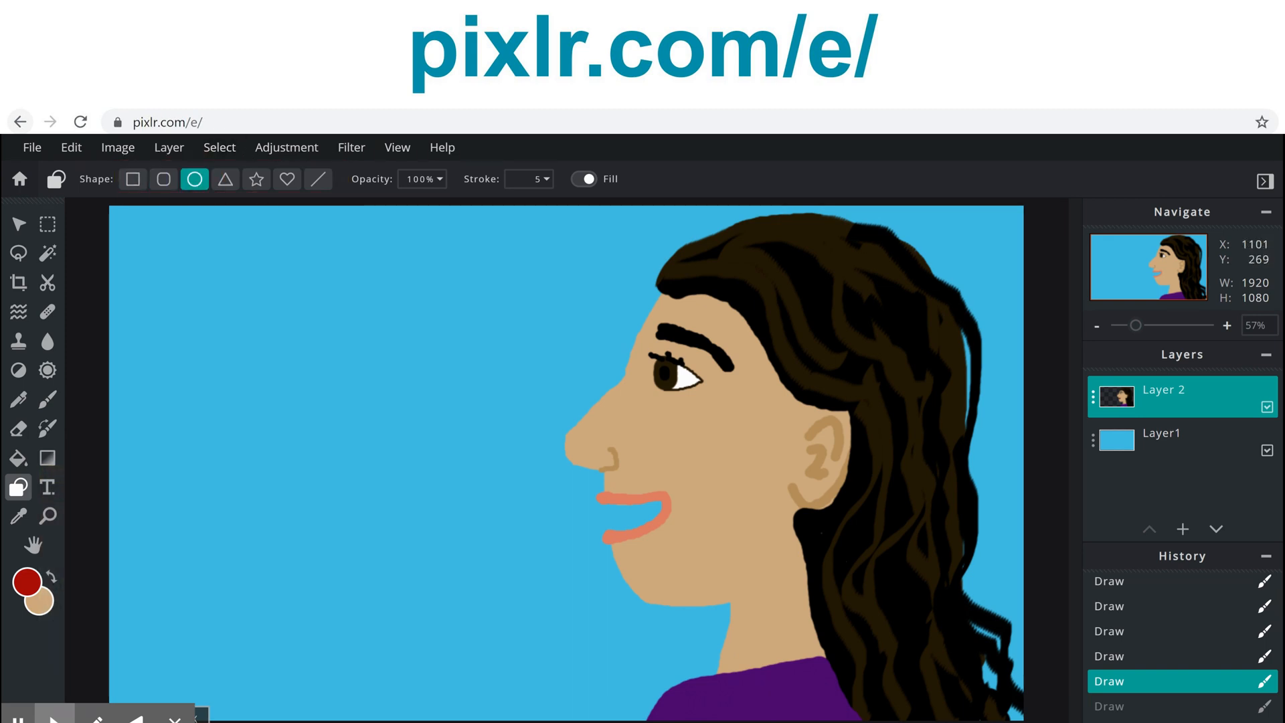
{"action": "left_click_drag", "start_coordinate": [640, 336], "coordinate": [706, 439]}
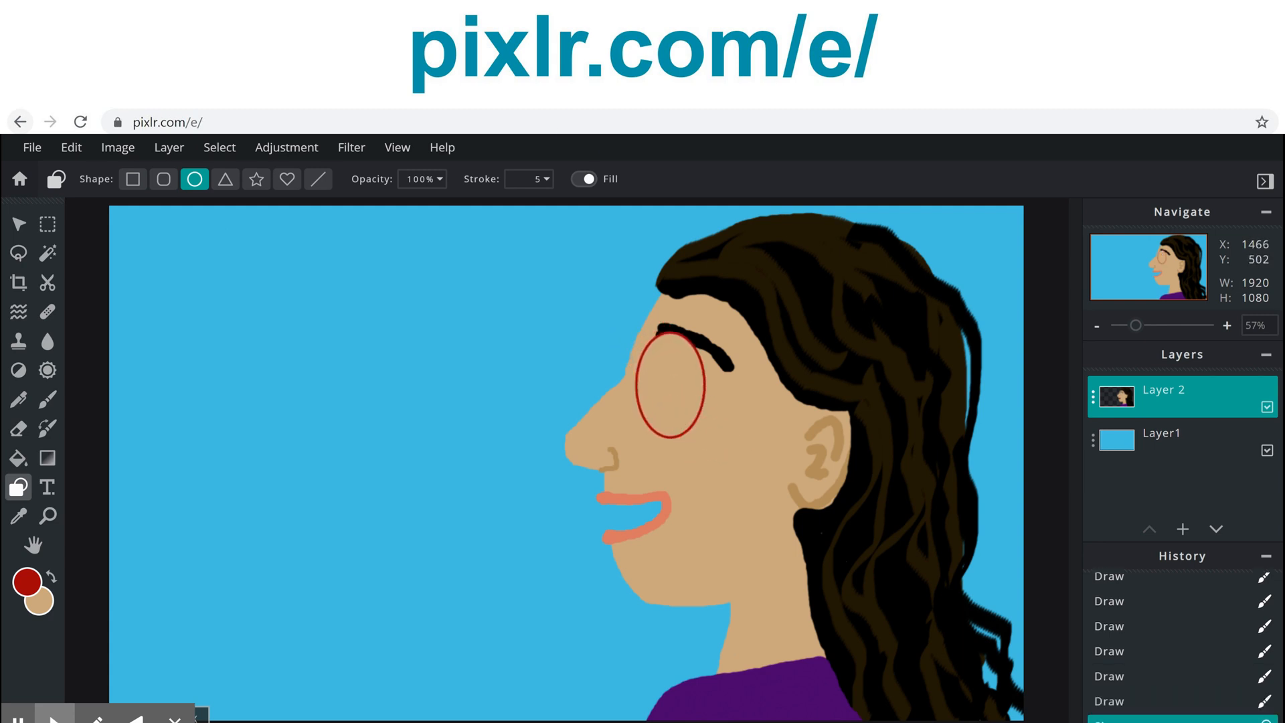
{"action": "left_click", "coordinate": [72, 150]}
{"action": "left_click", "coordinate": [75, 175]}
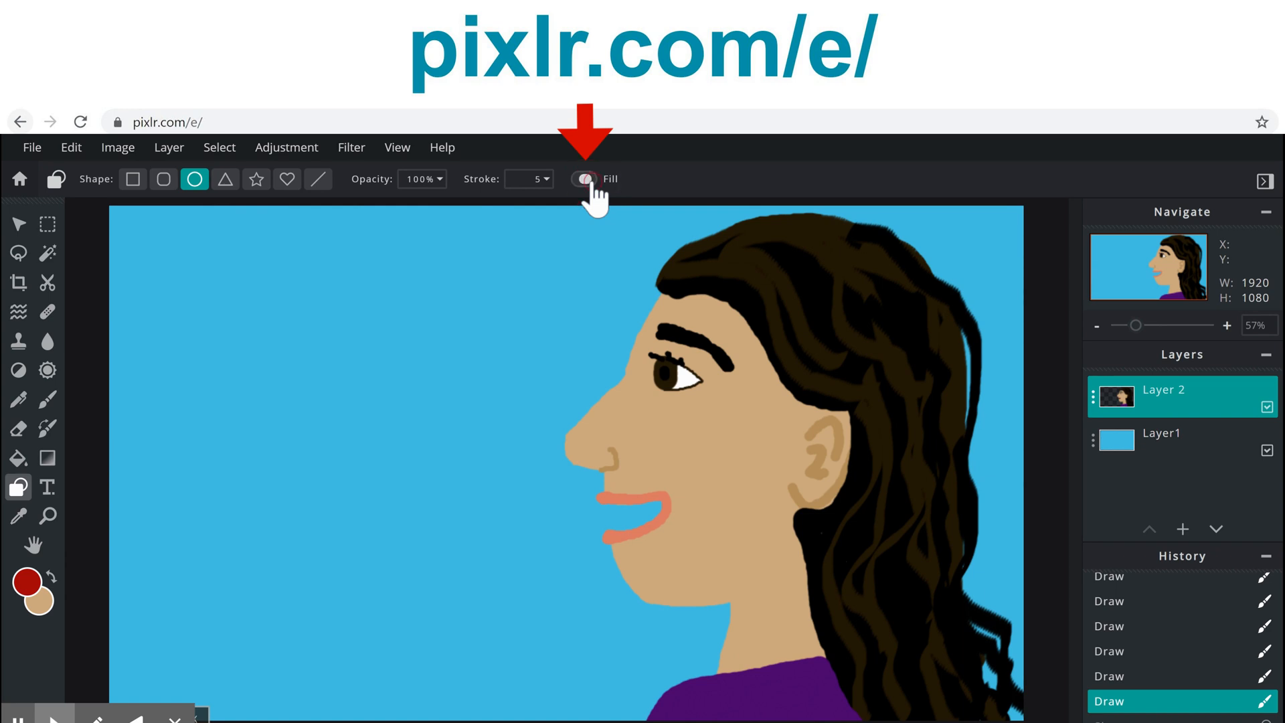
{"action": "mouse_move", "coordinate": [641, 335]}
{"action": "left_mouse_down"}
{"action": "mouse_move", "coordinate": [699, 435]}
{"action": "mouse_move", "coordinate": [715, 433]}
{"action": "left_mouse_up"}
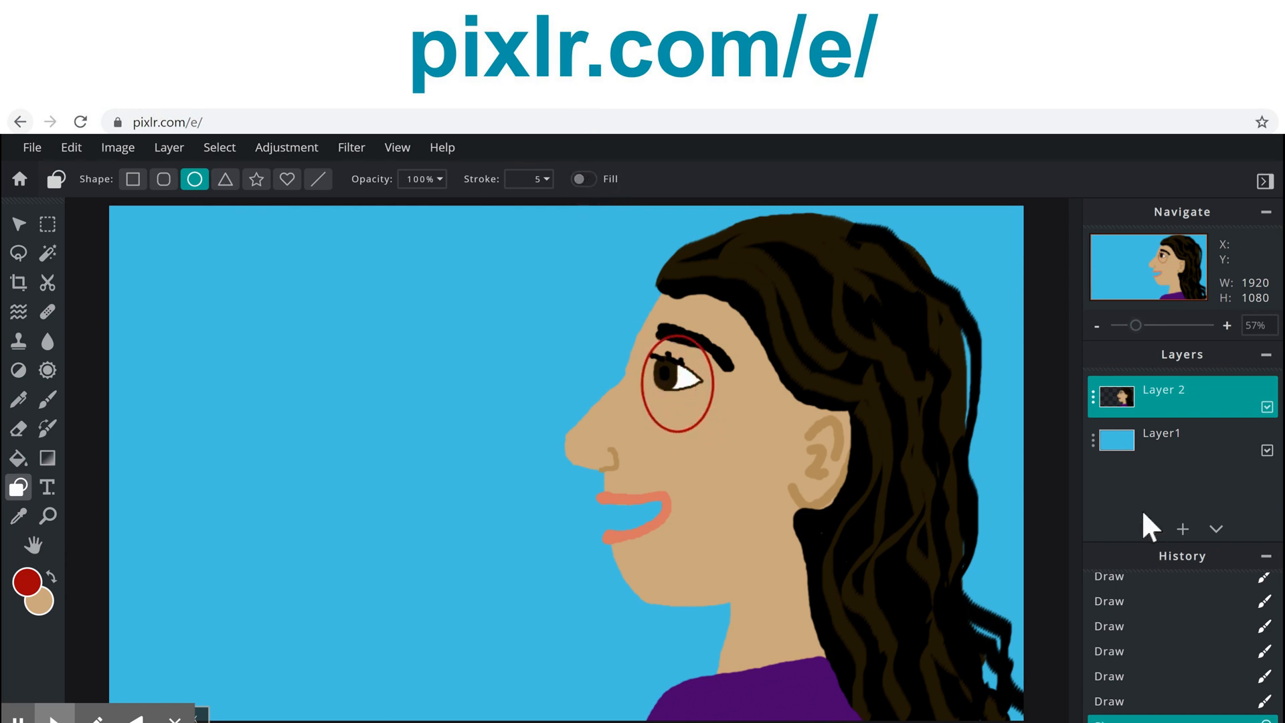
Undo the thin ellipse and redraw an unfilled dark red circle around the eye with stroke 15
{"action": "left_click", "coordinate": [549, 178]}
{"action": "left_click", "coordinate": [447, 209]}
{"action": "left_click", "coordinate": [72, 148]}
{"action": "left_click", "coordinate": [77, 175]}
{"action": "left_click", "coordinate": [547, 179]}
{"action": "left_click", "coordinate": [450, 210]}
{"action": "left_click", "coordinate": [546, 153]}
{"action": "mouse_move", "coordinate": [632, 335]}
{"action": "left_mouse_down"}
{"action": "mouse_move", "coordinate": [675, 412]}
{"action": "mouse_move", "coordinate": [715, 430]}
{"action": "left_mouse_up"}
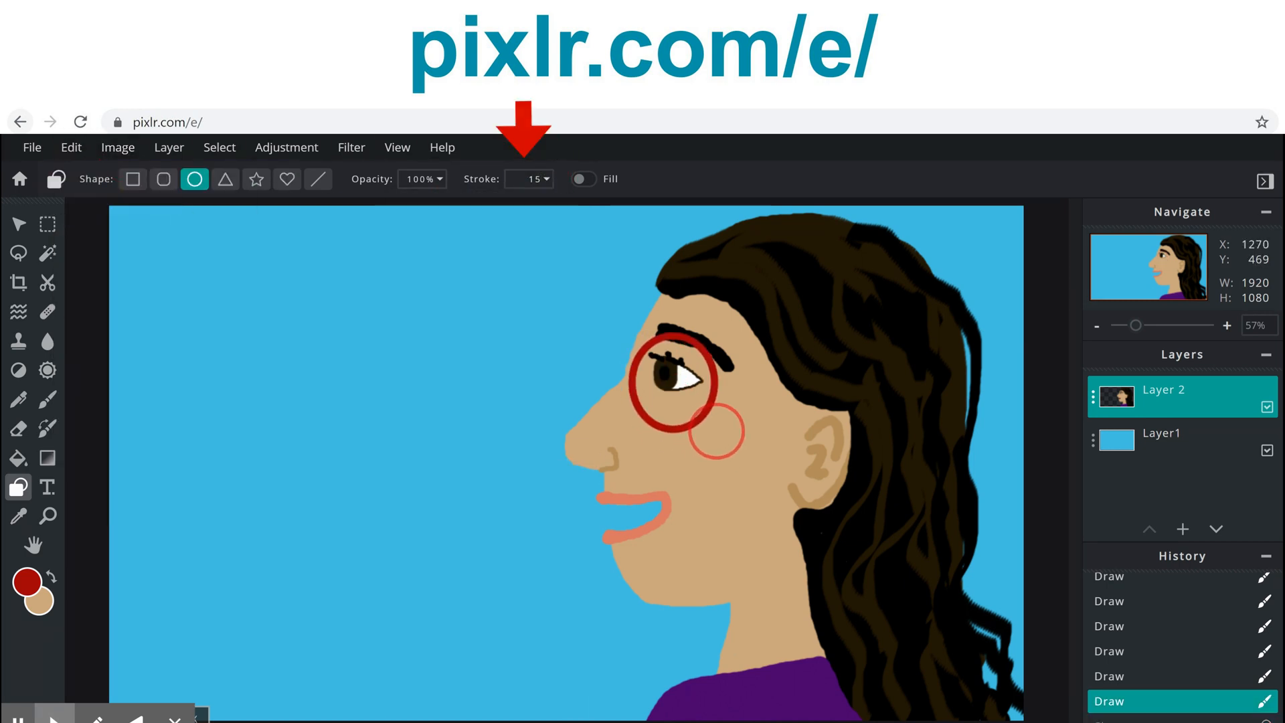
Paint the glasses' bridge over the nose with a 20 px brush and draw a straight stroke-15 arm from the lens to the hair above the ear
{"action": "left_click", "coordinate": [47, 400]}
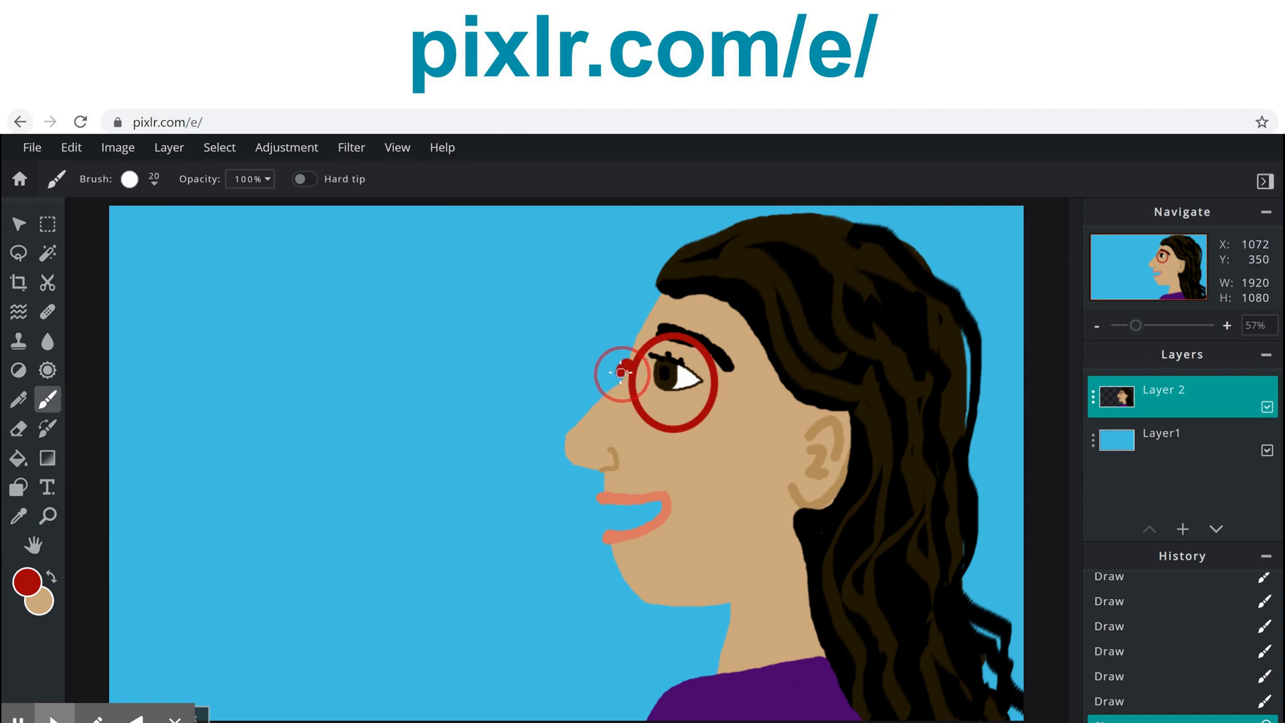
{"action": "left_click_drag", "start_coordinate": [622, 372], "coordinate": [620, 368]}
{"action": "left_click", "coordinate": [18, 488]}
{"action": "left_click", "coordinate": [318, 179]}
{"action": "left_click_drag", "start_coordinate": [716, 365], "coordinate": [828, 406]}
{"action": "left_click", "coordinate": [963, 646]}
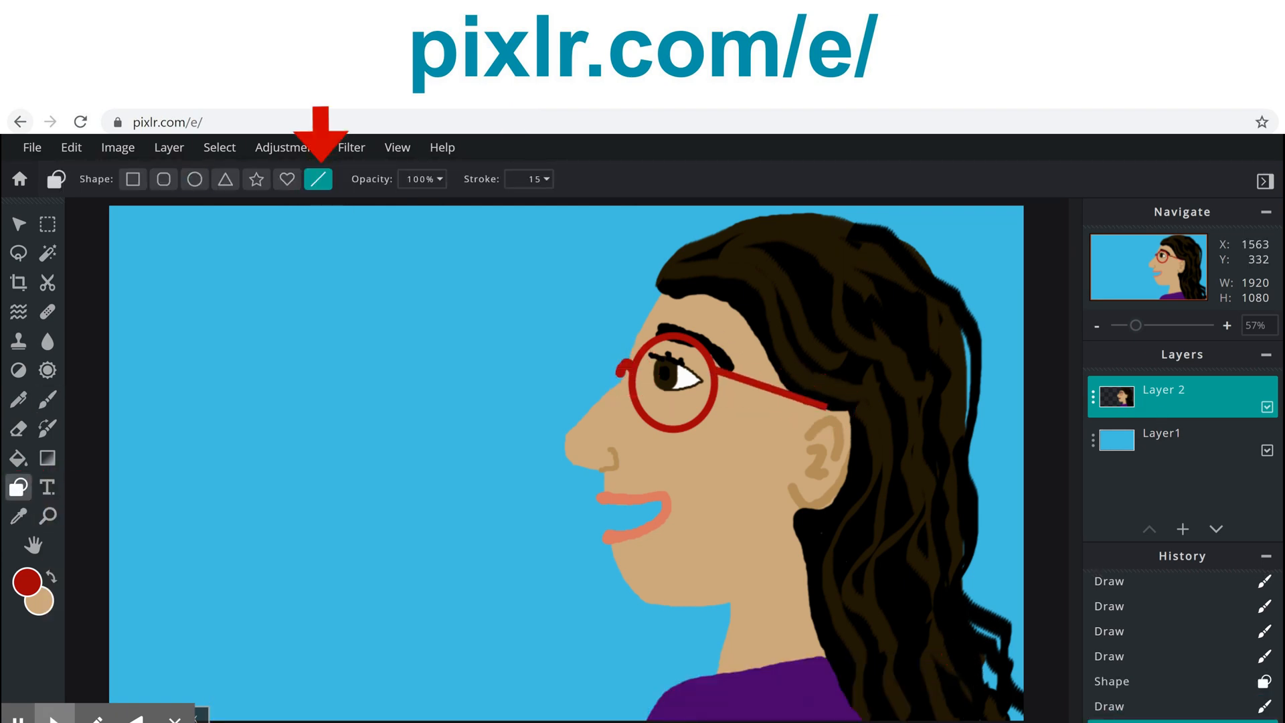
Paint pink blush across the cheek using a soft 58 px brush at 17% opacity
{"action": "left_click", "coordinate": [47, 400]}
{"action": "left_click", "coordinate": [21, 586]}
{"action": "left_click", "coordinate": [550, 353]}
{"action": "left_click", "coordinate": [794, 570]}
{"action": "left_click", "coordinate": [258, 180]}
{"action": "left_click_drag", "start_coordinate": [257, 212], "coordinate": [175, 221]}
{"action": "left_click", "coordinate": [149, 179]}
{"action": "left_click_drag", "start_coordinate": [144, 286], "coordinate": [227, 287]}
{"action": "mouse_move", "coordinate": [139, 239]}
{"action": "left_mouse_down"}
{"action": "mouse_move", "coordinate": [201, 238]}
{"action": "mouse_move", "coordinate": [144, 240]}
{"action": "left_mouse_up"}
{"action": "left_click", "coordinate": [545, 172]}
{"action": "mouse_move", "coordinate": [669, 462]}
{"action": "left_mouse_down"}
{"action": "mouse_move", "coordinate": [683, 453]}
{"action": "mouse_move", "coordinate": [692, 468]}
{"action": "mouse_move", "coordinate": [680, 450]}
{"action": "mouse_move", "coordinate": [754, 418]}
{"action": "left_mouse_up"}
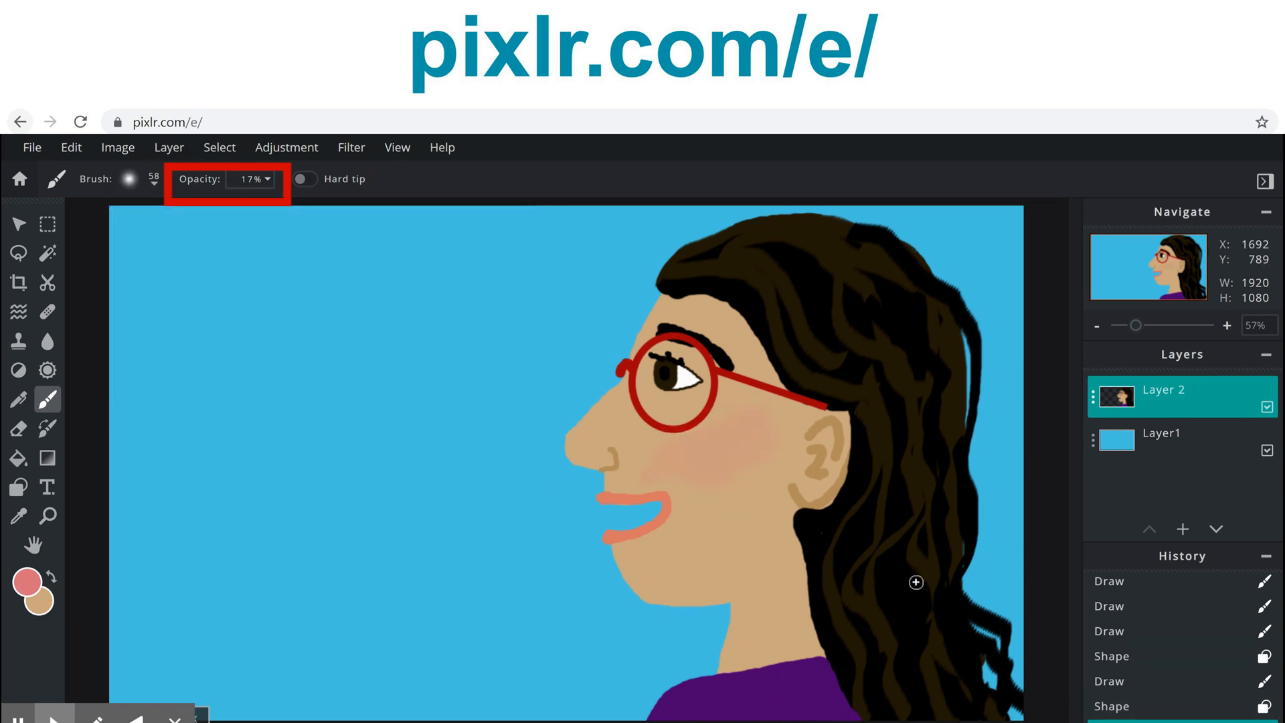
Set the drawing colour to brown #775B37 and shade the neck, jaw, nose, eye area, below the lips and under the glasses' arm
{"action": "left_click", "coordinate": [27, 584]}
{"action": "left_click", "coordinate": [604, 574]}
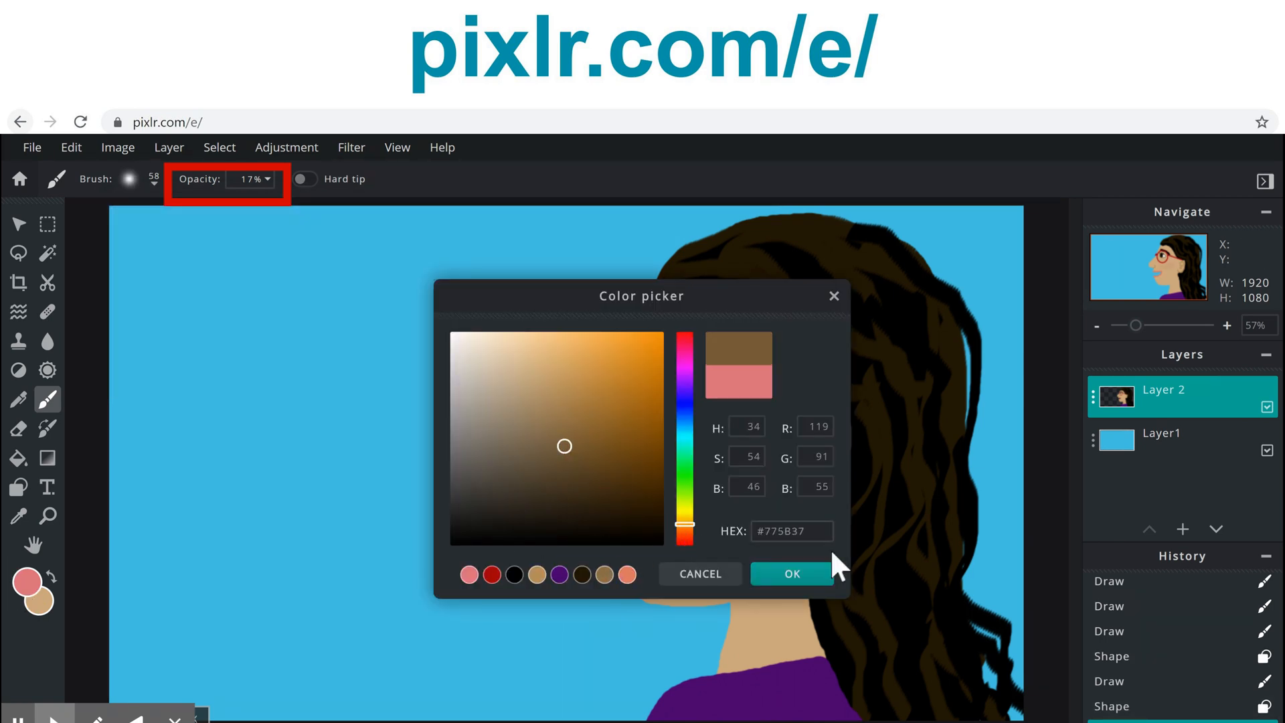
{"action": "left_click", "coordinate": [829, 569]}
{"action": "mouse_move", "coordinate": [732, 609]}
{"action": "left_mouse_down"}
{"action": "mouse_move", "coordinate": [798, 549]}
{"action": "mouse_move", "coordinate": [796, 609]}
{"action": "left_mouse_up"}
{"action": "mouse_move", "coordinate": [798, 410]}
{"action": "left_mouse_down"}
{"action": "mouse_move", "coordinate": [770, 395]}
{"action": "mouse_move", "coordinate": [787, 411]}
{"action": "left_mouse_up"}
{"action": "left_click_drag", "start_coordinate": [595, 470], "coordinate": [590, 471]}
{"action": "left_click_drag", "start_coordinate": [657, 398], "coordinate": [677, 402]}
{"action": "left_click_drag", "start_coordinate": [663, 356], "coordinate": [706, 378]}
{"action": "left_click_drag", "start_coordinate": [629, 553], "coordinate": [637, 548]}
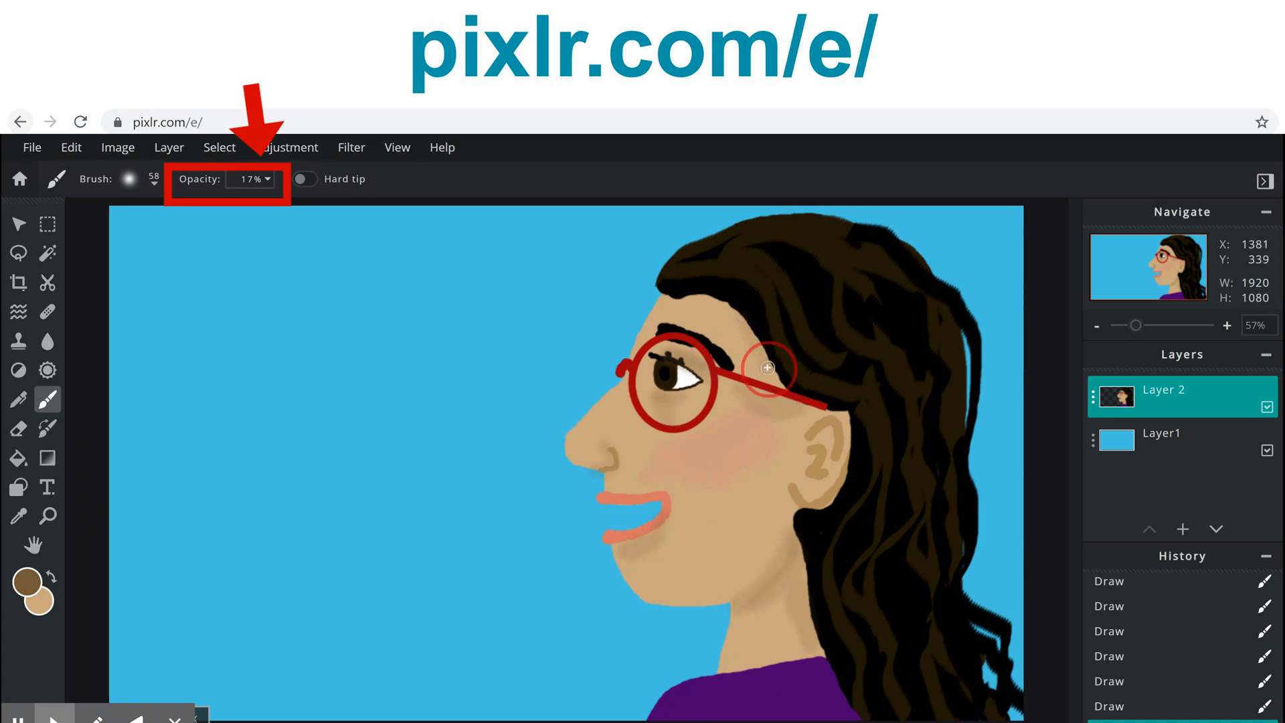
{"action": "left_click_drag", "start_coordinate": [726, 386], "coordinate": [820, 420]}
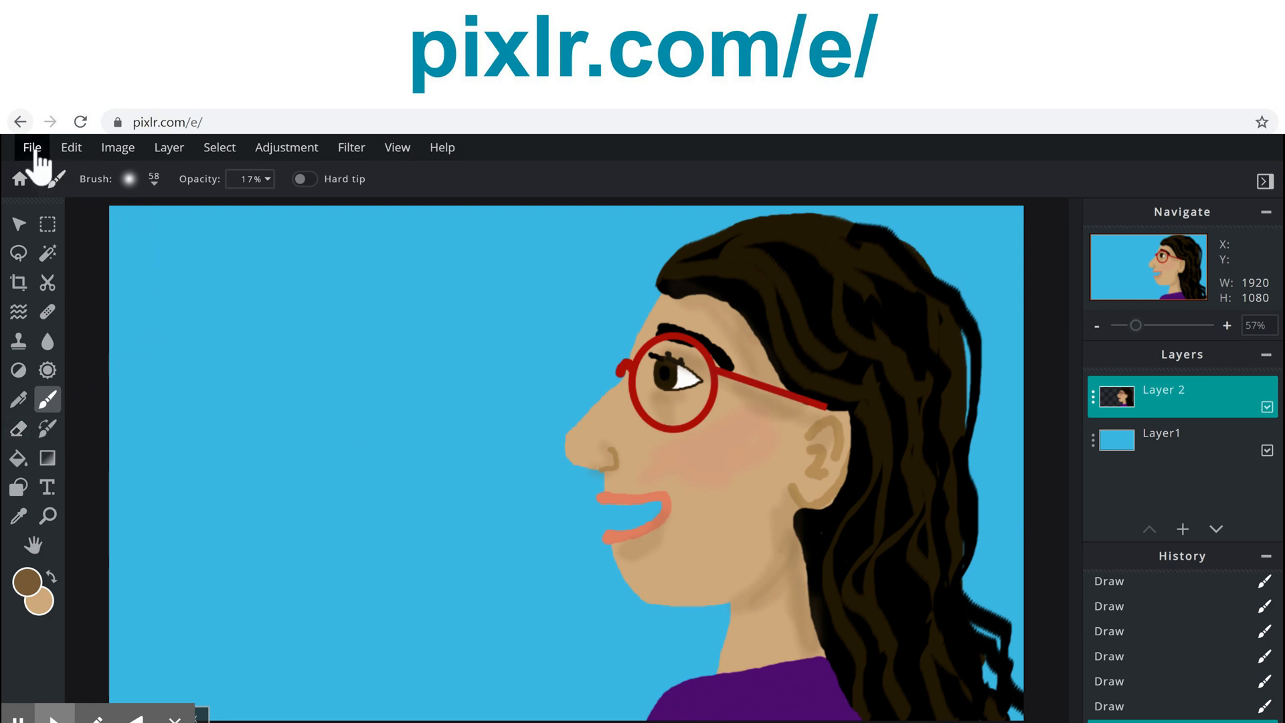
Save the drawing as the JPG "Say Something!" at 100% quality, 1920 by 1080, and download it
{"action": "left_click", "coordinate": [26, 150]}
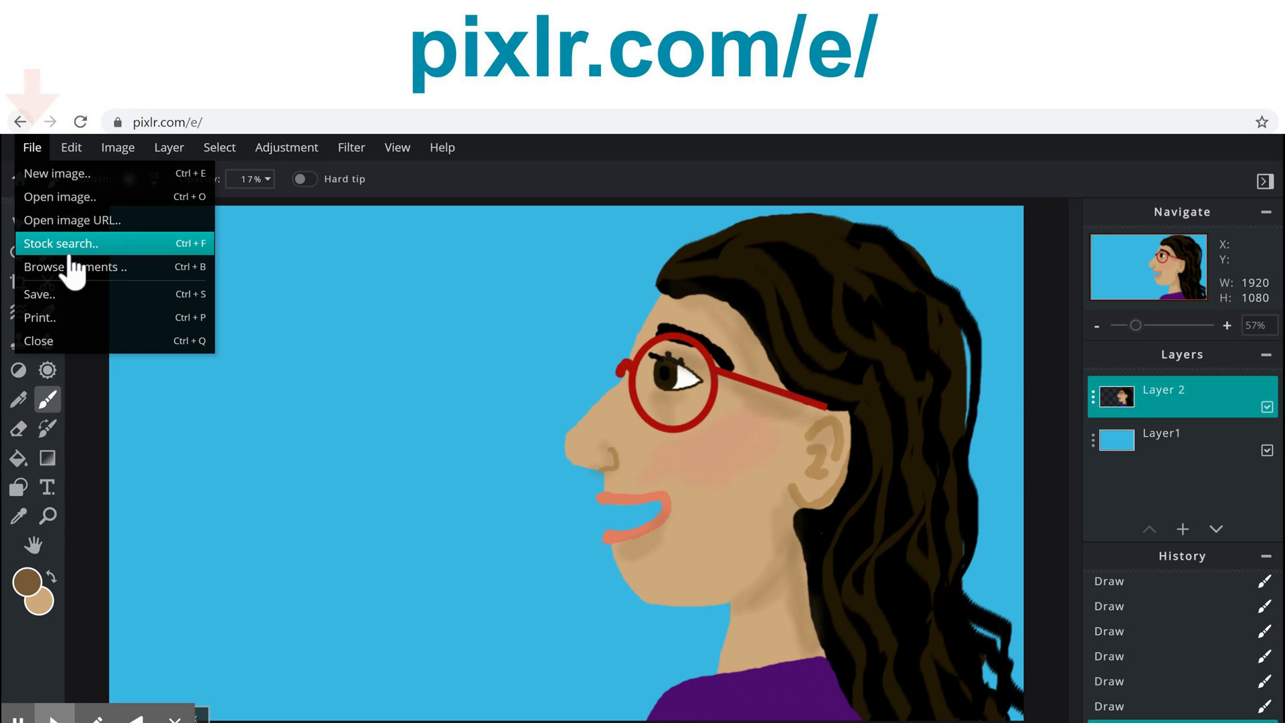
{"action": "left_click", "coordinate": [75, 295]}
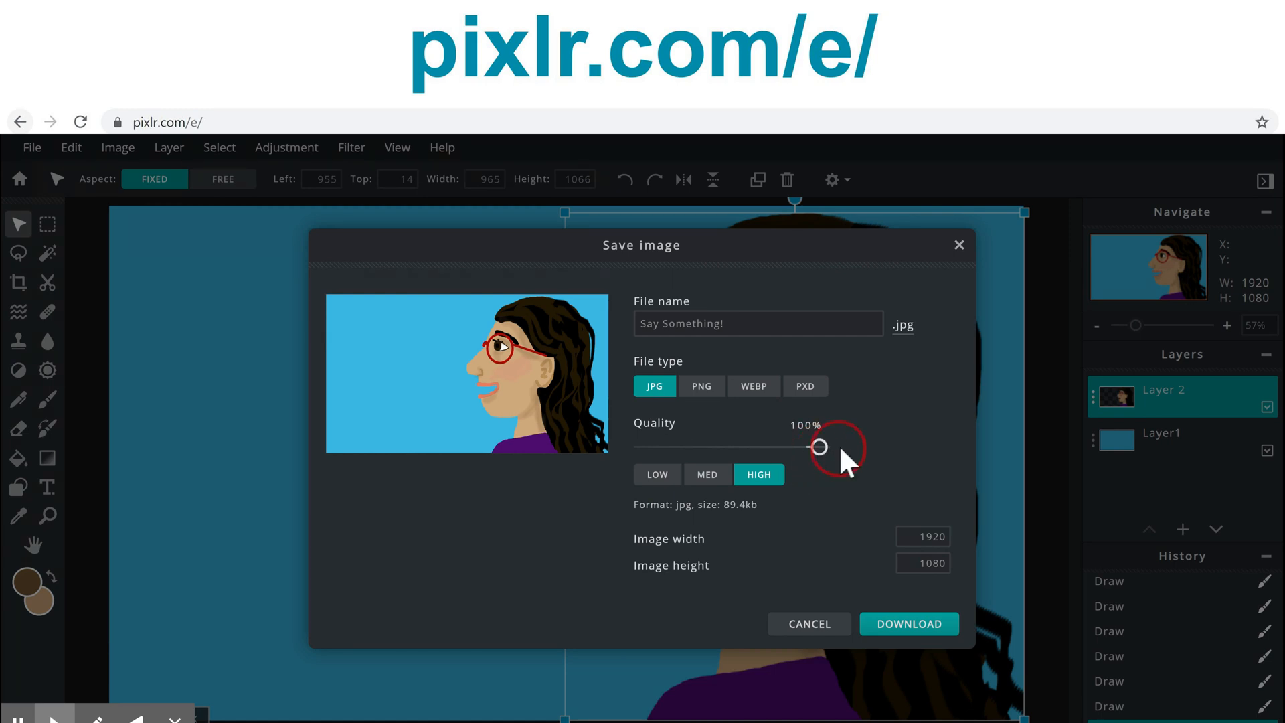
{"action": "left_click", "coordinate": [912, 622]}
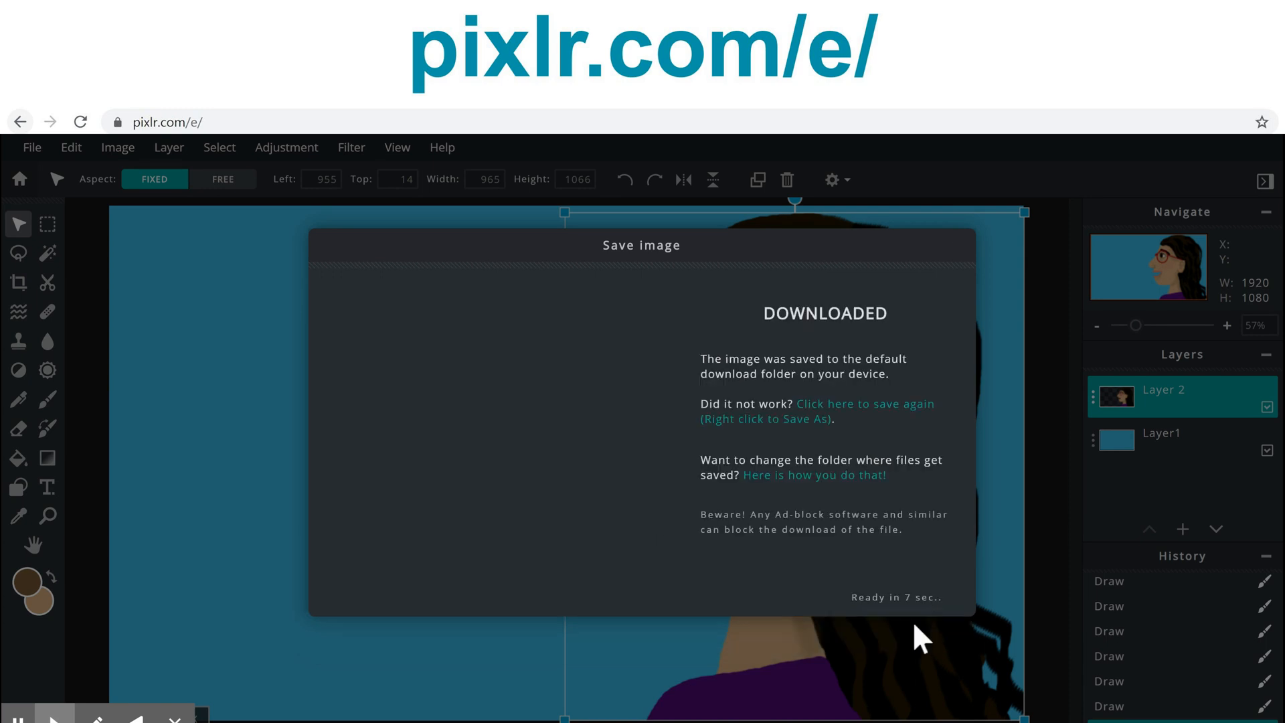